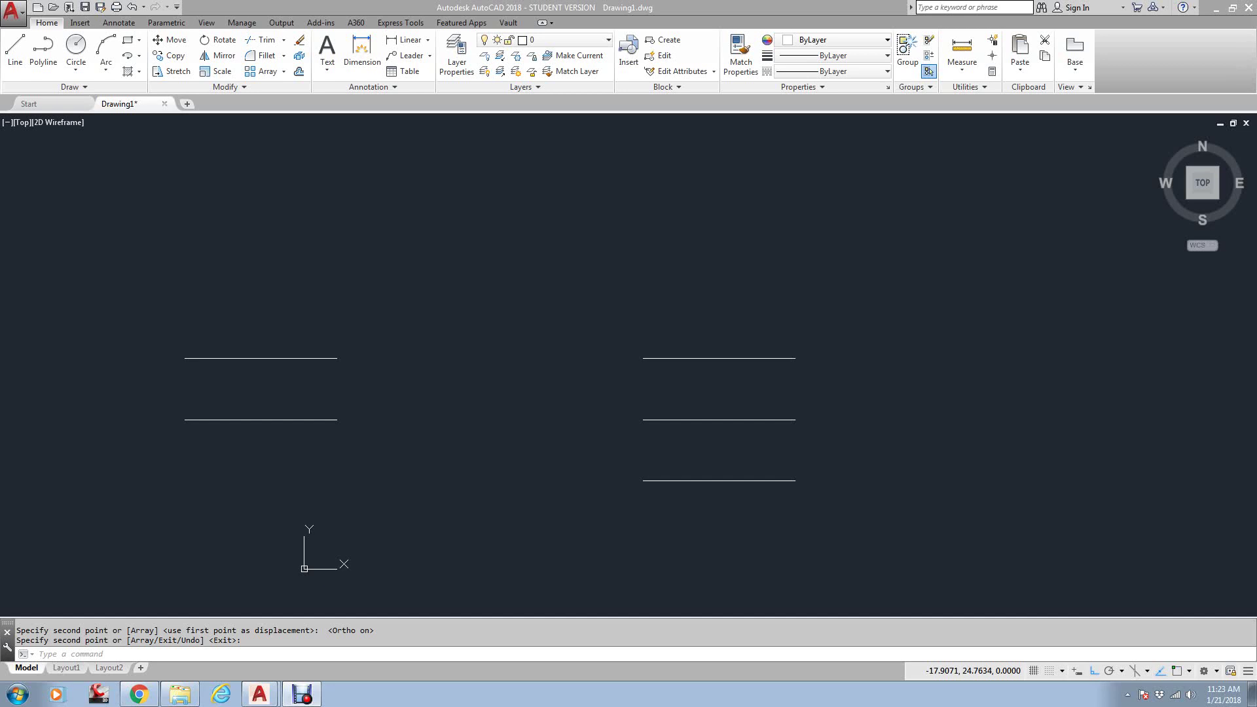
End the COPY, leaving two parallel reference lines on the left and three on the right
{"action": "key", "text": "Return"}
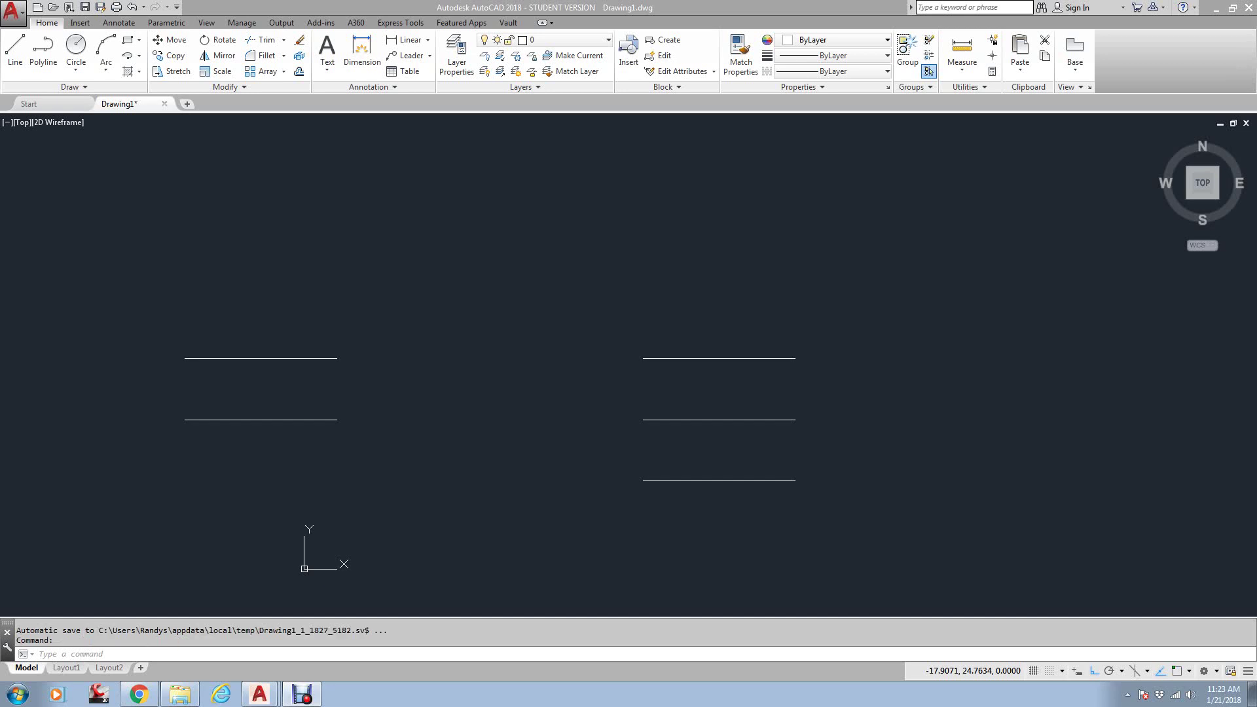
{"action": "left_click", "coordinate": [140, 61]}
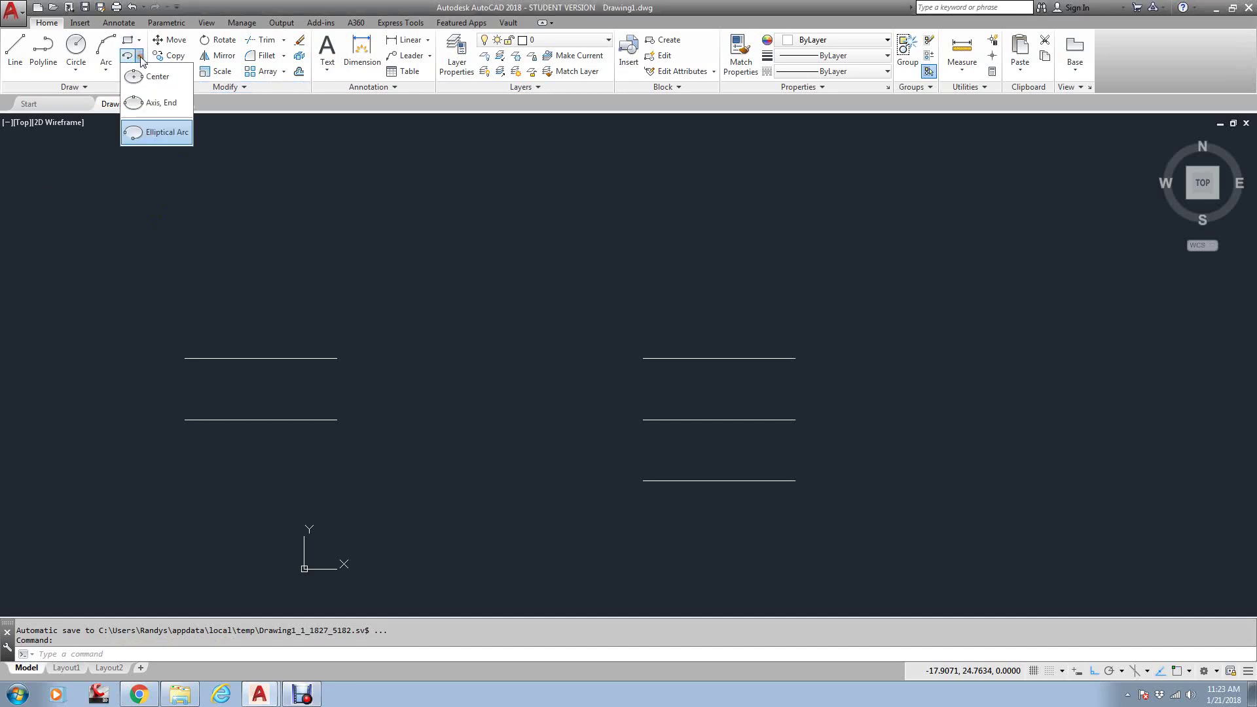
{"action": "left_click", "coordinate": [80, 68]}
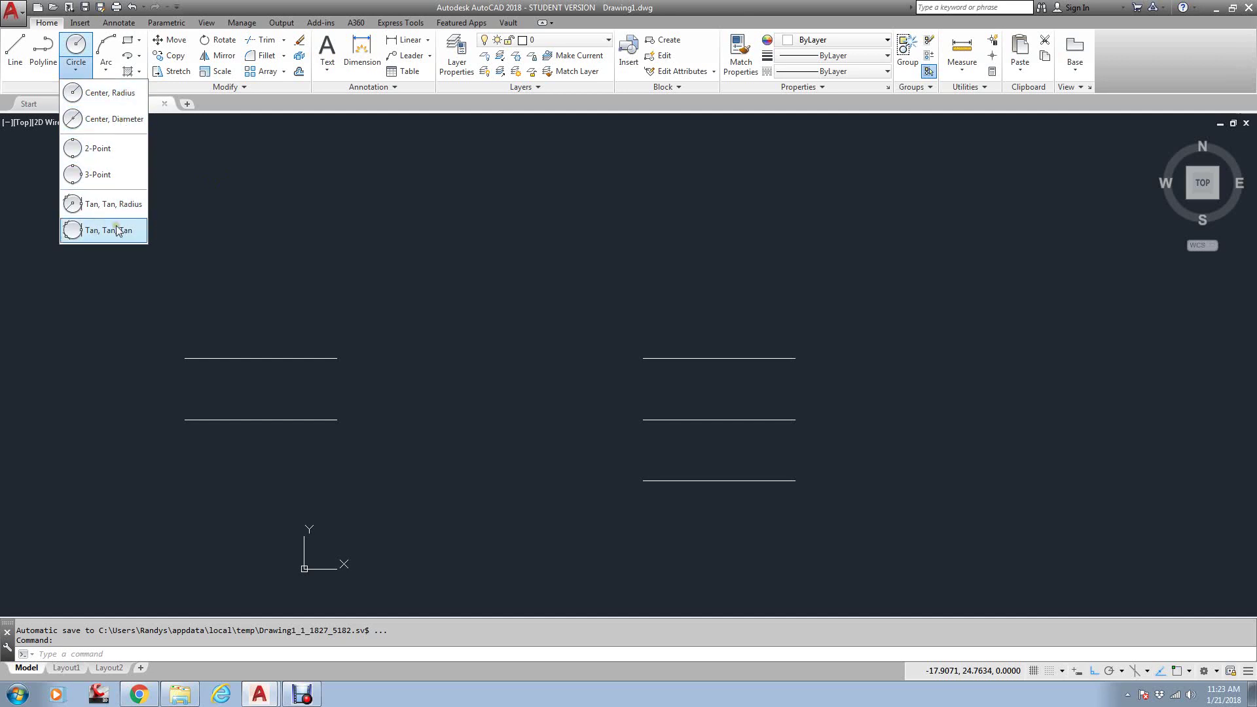
{"action": "left_click", "coordinate": [139, 57]}
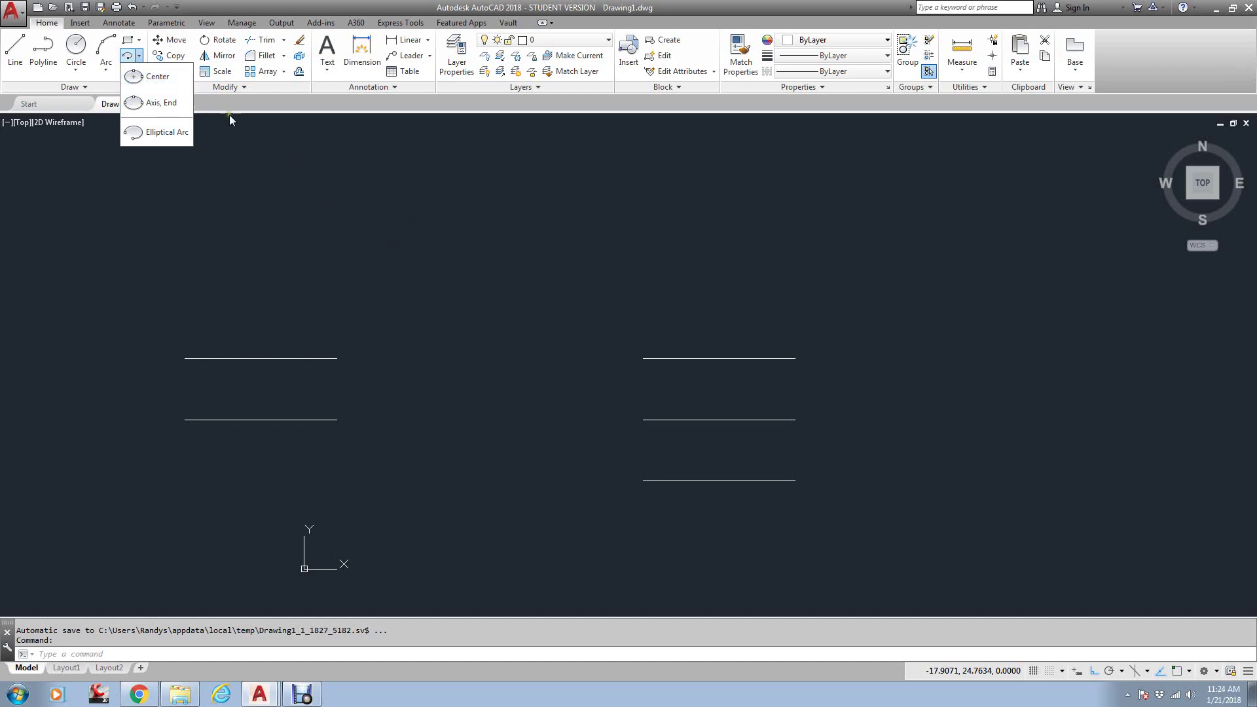
Draw a wide, flat center ellipse above the left reference lines
{"action": "left_click", "coordinate": [153, 76]}
{"action": "left_click", "coordinate": [237, 248]}
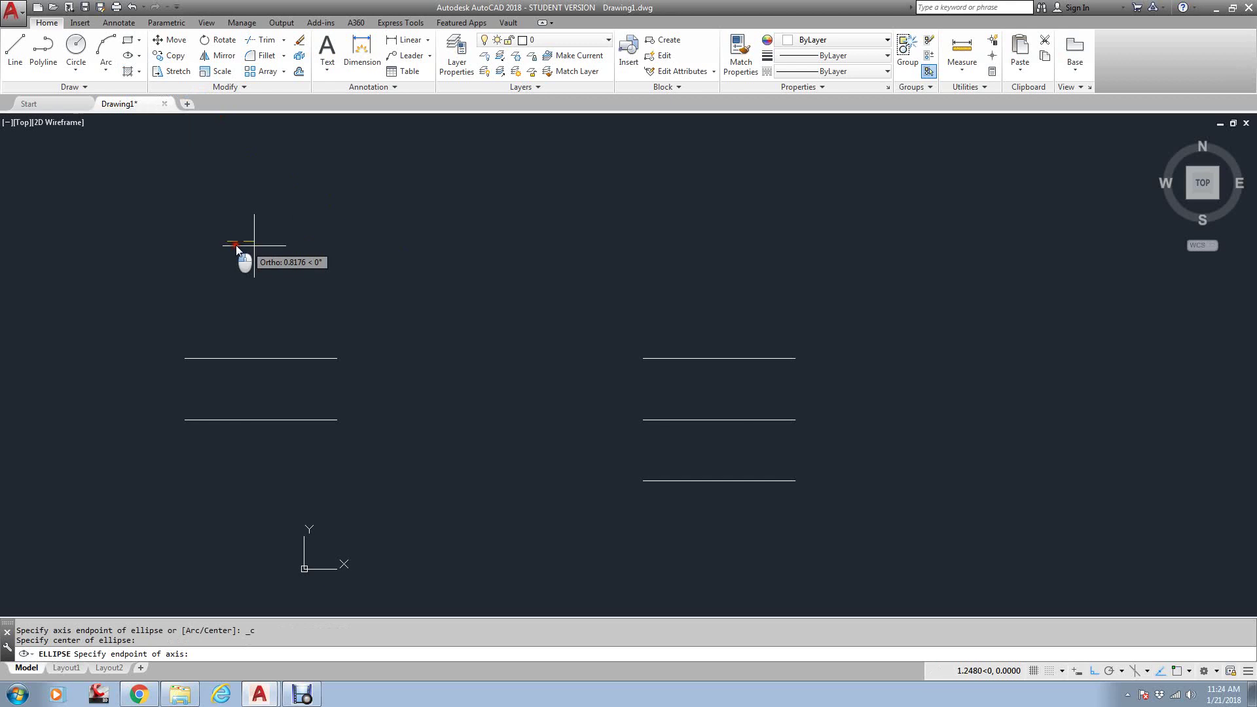
{"action": "left_click", "coordinate": [466, 253]}
{"action": "middle_click_drag", "start_coordinate": [463, 247], "coordinate": [707, 283]}
{"action": "scroll", "coordinate": [710, 284], "scroll_direction": "down", "scroll_amount": 2}
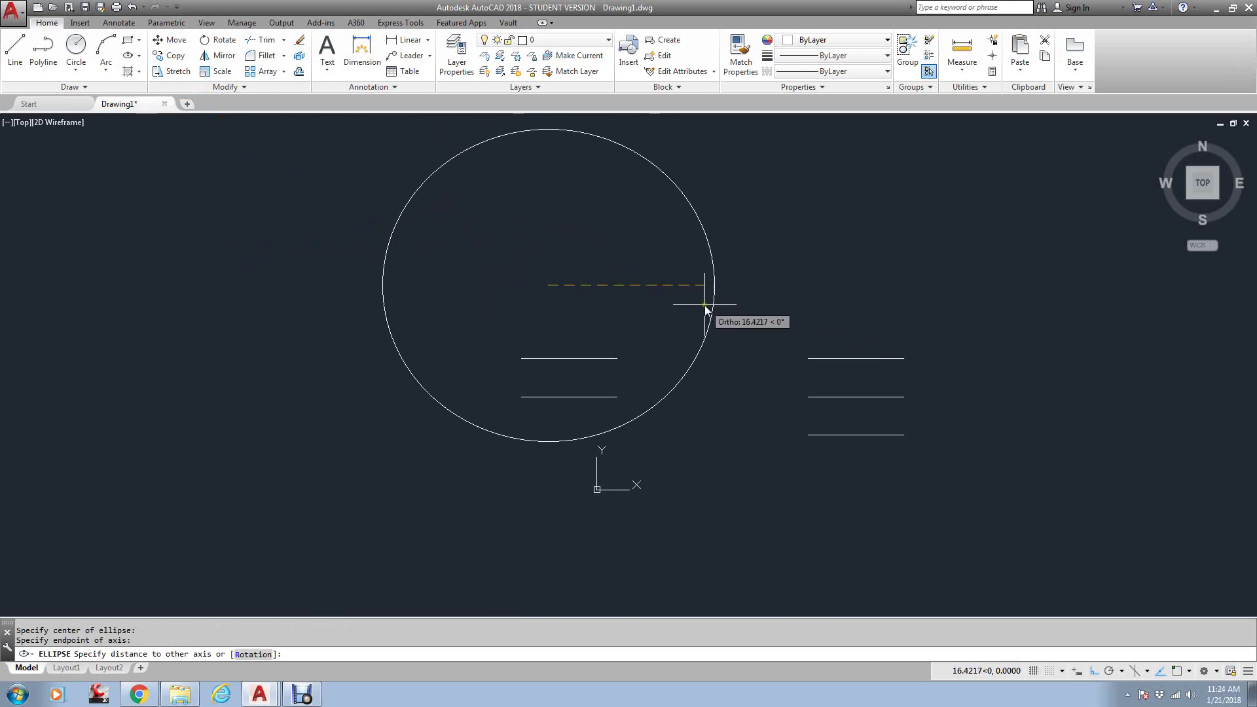
{"action": "left_click", "coordinate": [590, 281]}
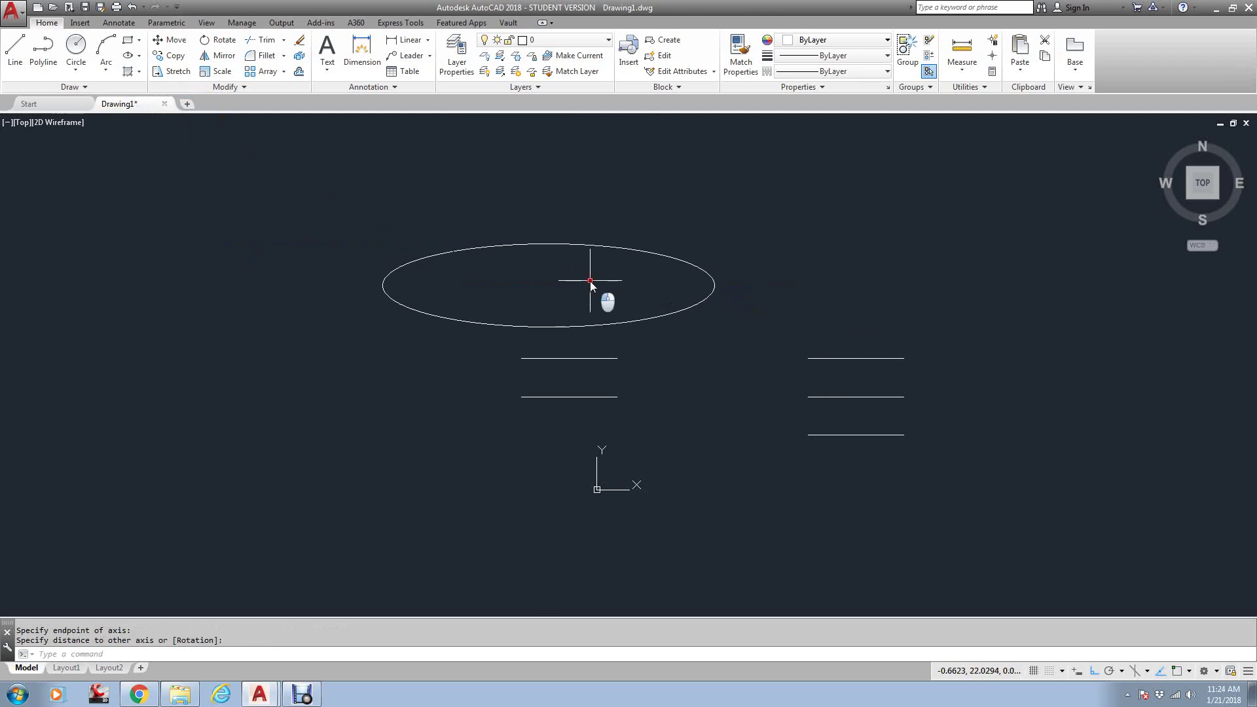
Try a quick leader at the ellipse's left end, cancel it, and window-select the ellipse
{"action": "left_click", "coordinate": [382, 284]}
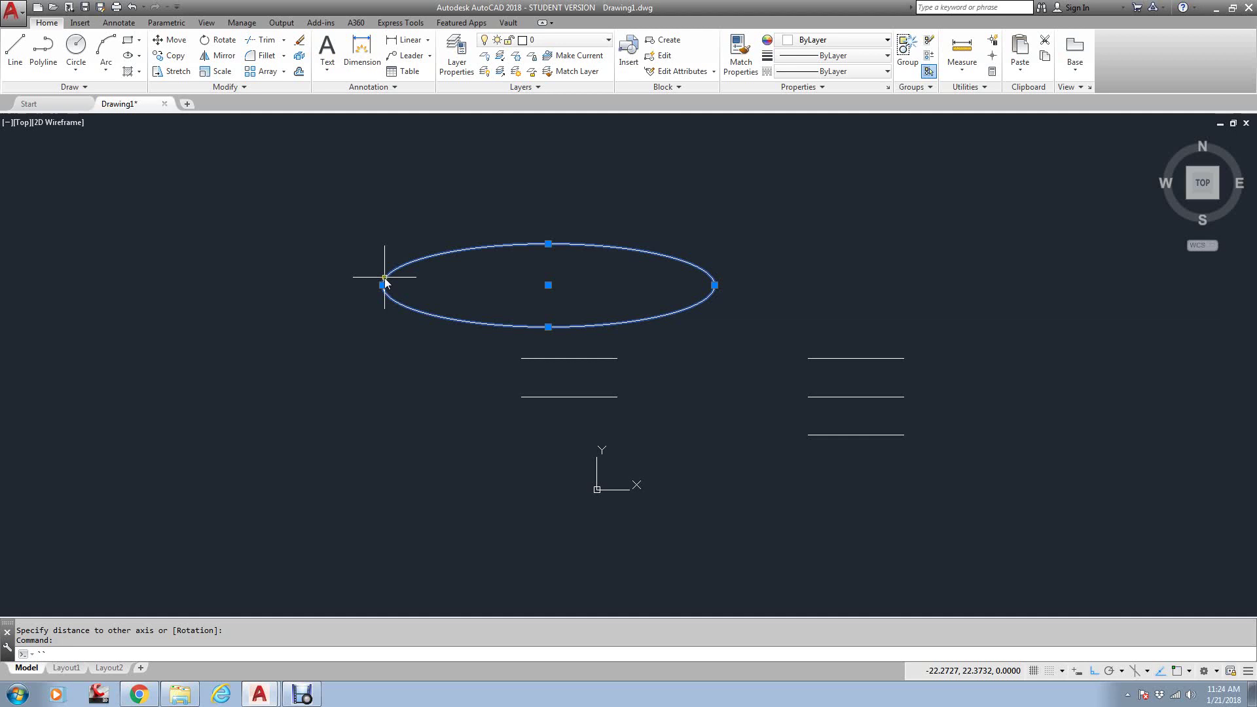
{"action": "key", "text": "Escape"}
{"action": "key", "text": "Escape"}
{"action": "scroll", "coordinate": [376, 285], "scroll_direction": "up", "scroll_amount": 4}
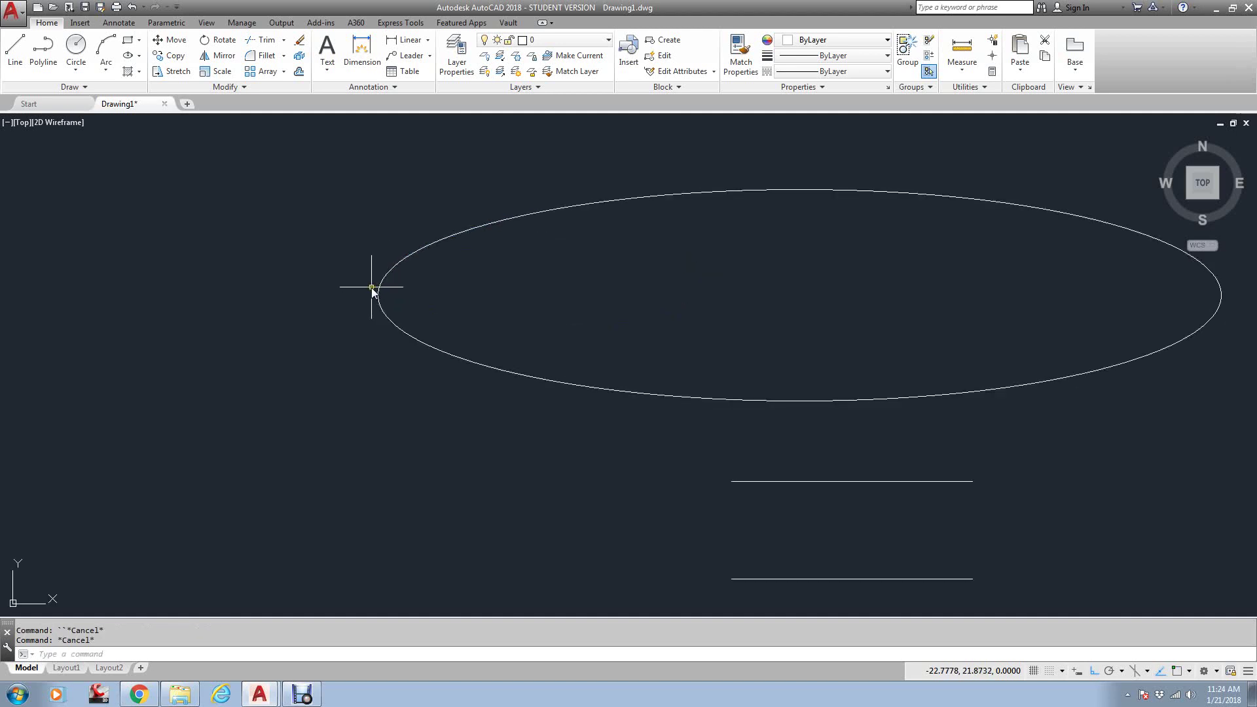
{"action": "type", "text": "le"}
{"action": "key", "text": "Return"}
{"action": "left_click", "coordinate": [377, 292]}
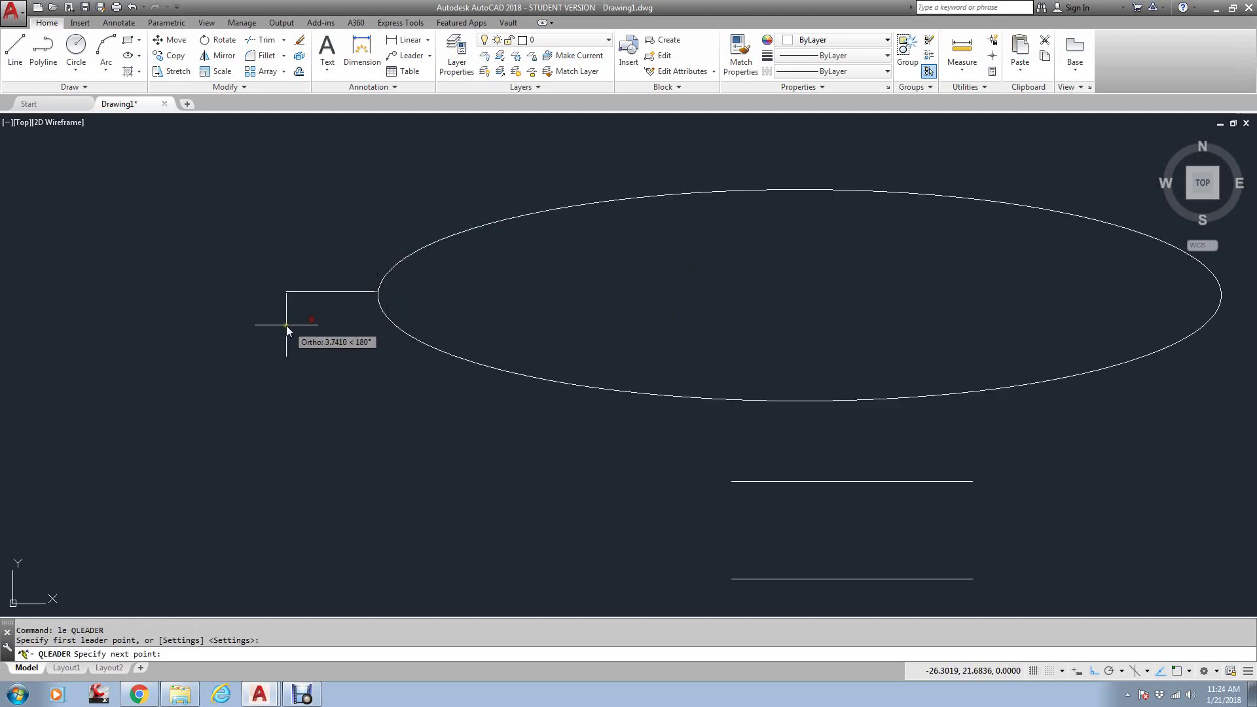
{"action": "key", "text": "F8"}
{"action": "scroll", "coordinate": [323, 308], "scroll_direction": "up", "scroll_amount": 1}
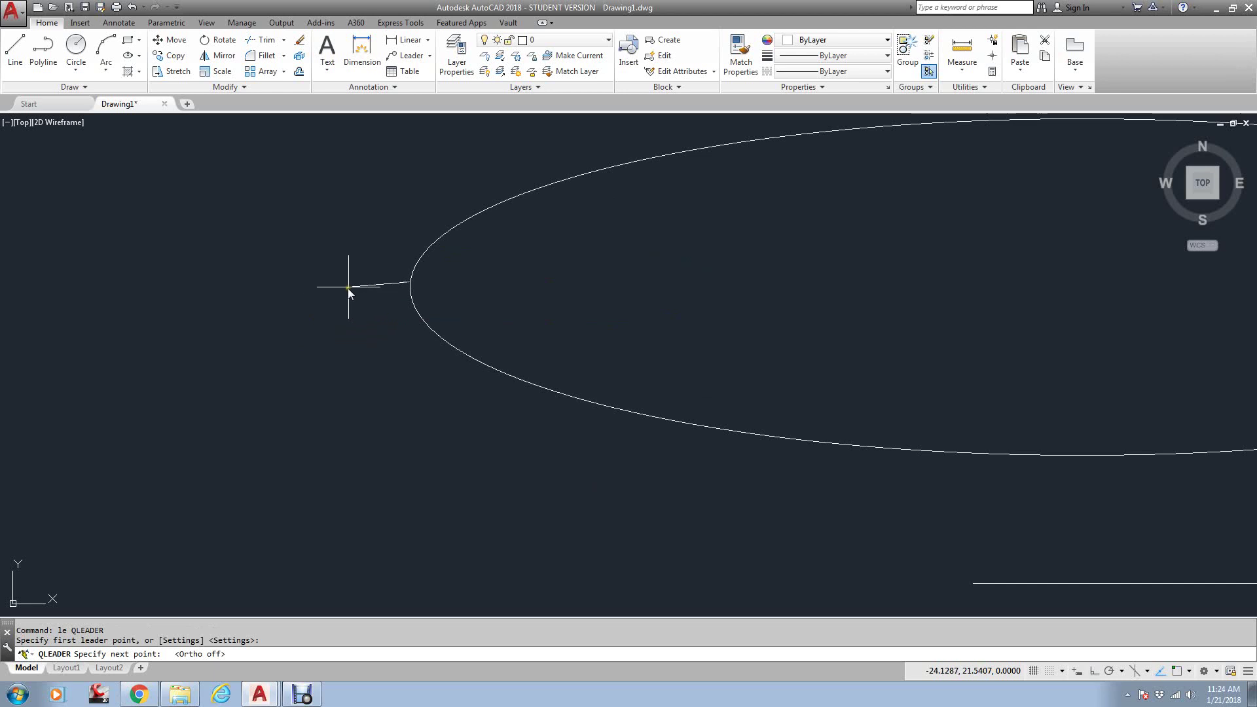
{"action": "scroll", "coordinate": [392, 288], "scroll_direction": "down", "scroll_amount": 3}
{"action": "key", "text": "Escape"}
{"action": "key", "text": "Escape"}
{"action": "left_click", "coordinate": [769, 356]}
{"action": "left_click", "coordinate": [735, 340]}
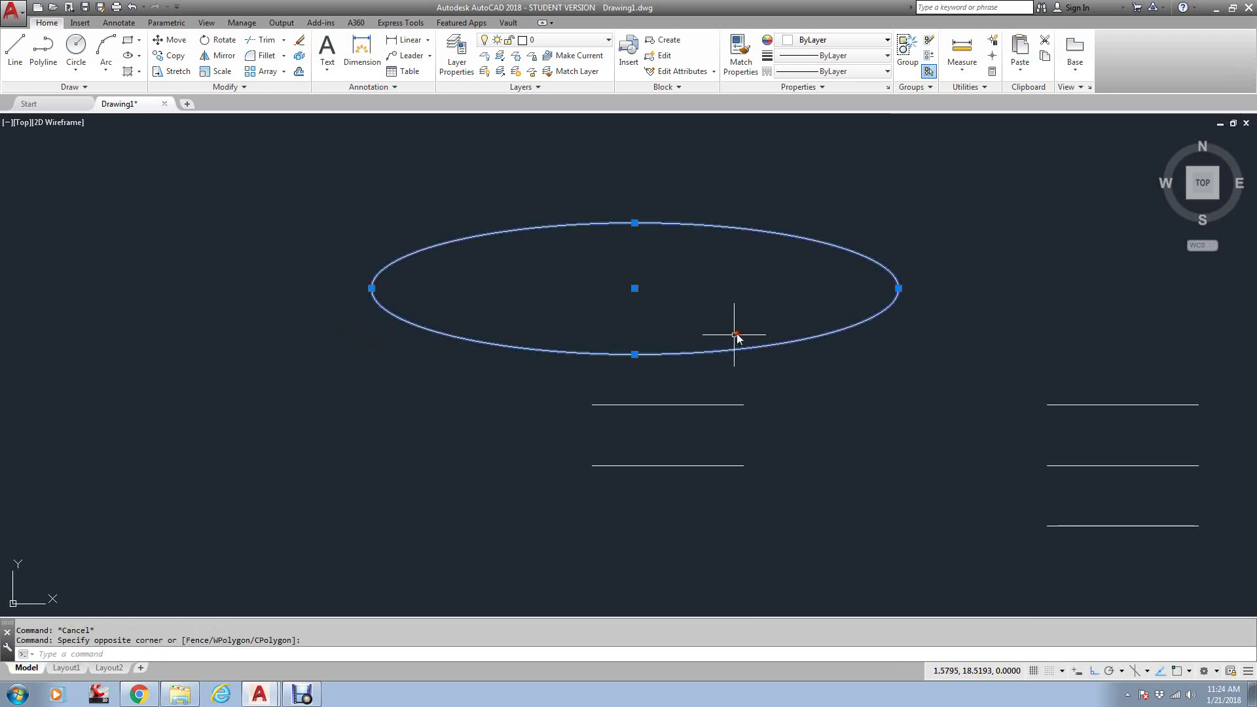
Erase the ellipse and draw a smaller one by its axis endpoints
{"action": "type", "text": "e"}
{"action": "key", "text": "Return"}
{"action": "type", "text": "el"}
{"action": "key", "text": "Return"}
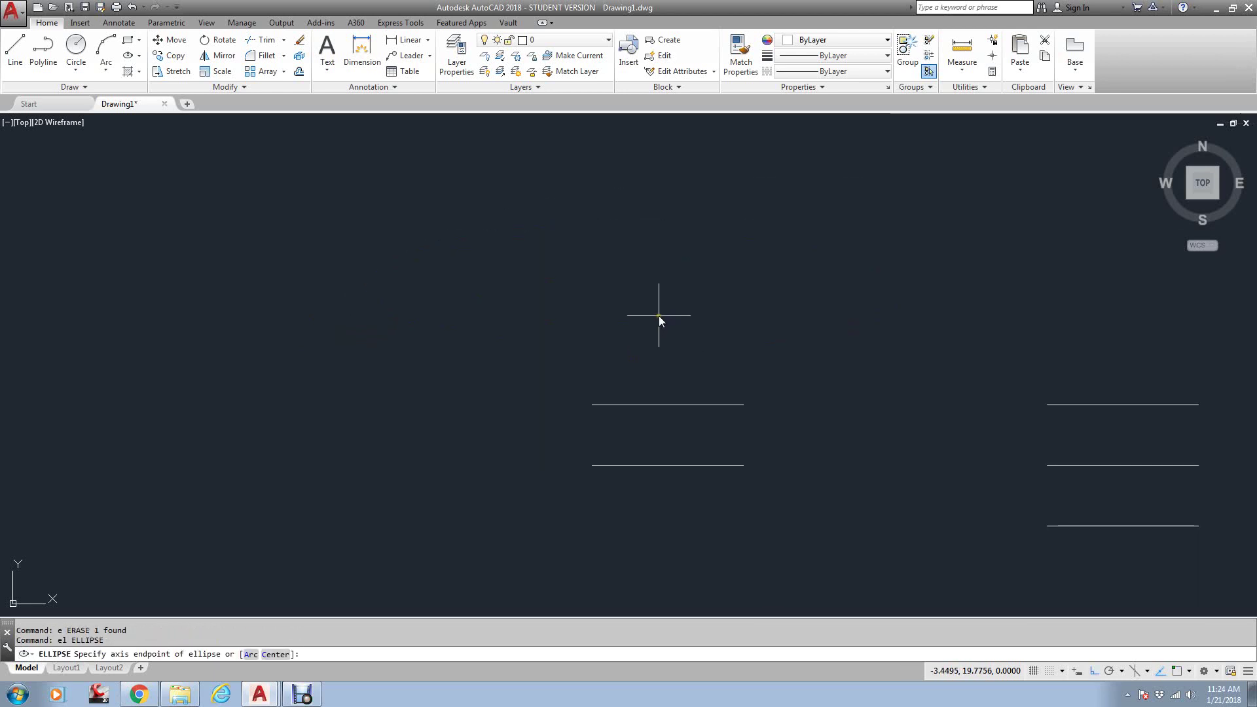
{"action": "left_click", "coordinate": [659, 315]}
{"action": "left_click", "coordinate": [696, 315]}
Check the lineweight settings and close them without changes
{"action": "scroll", "coordinate": [655, 307], "scroll_direction": "up", "scroll_amount": 4}
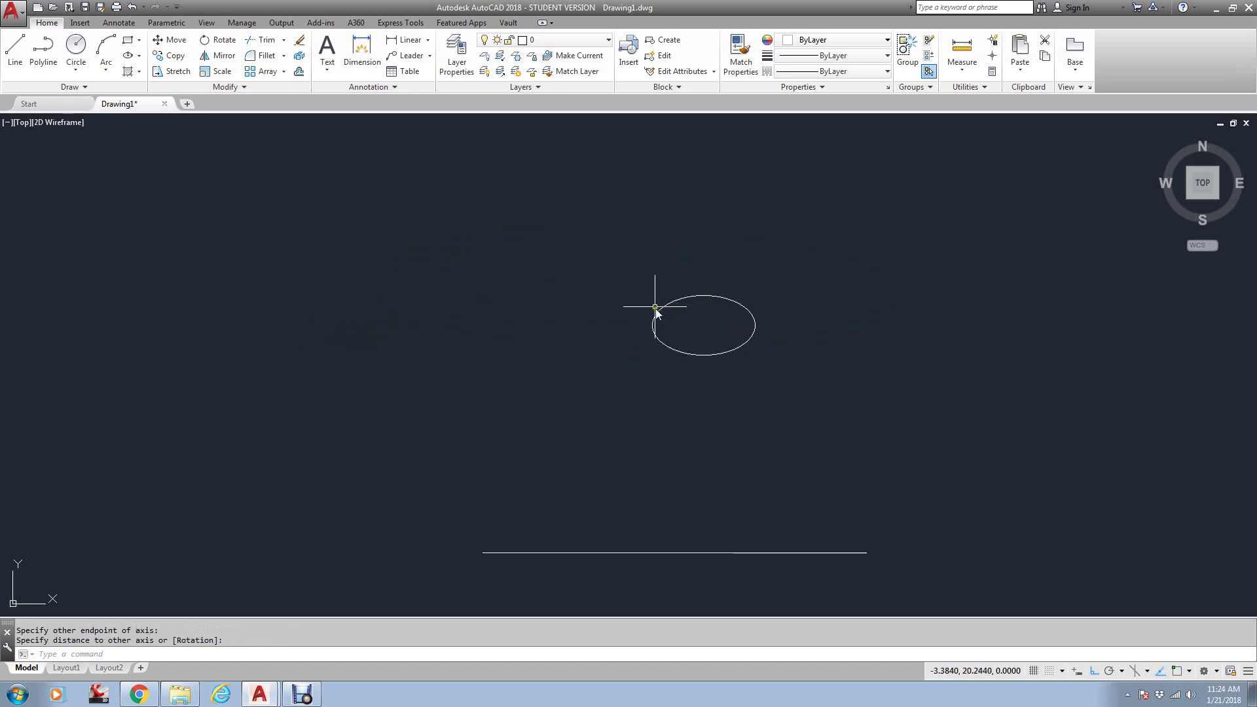
{"action": "type", "text": "LW"}
{"action": "key", "text": "Return"}
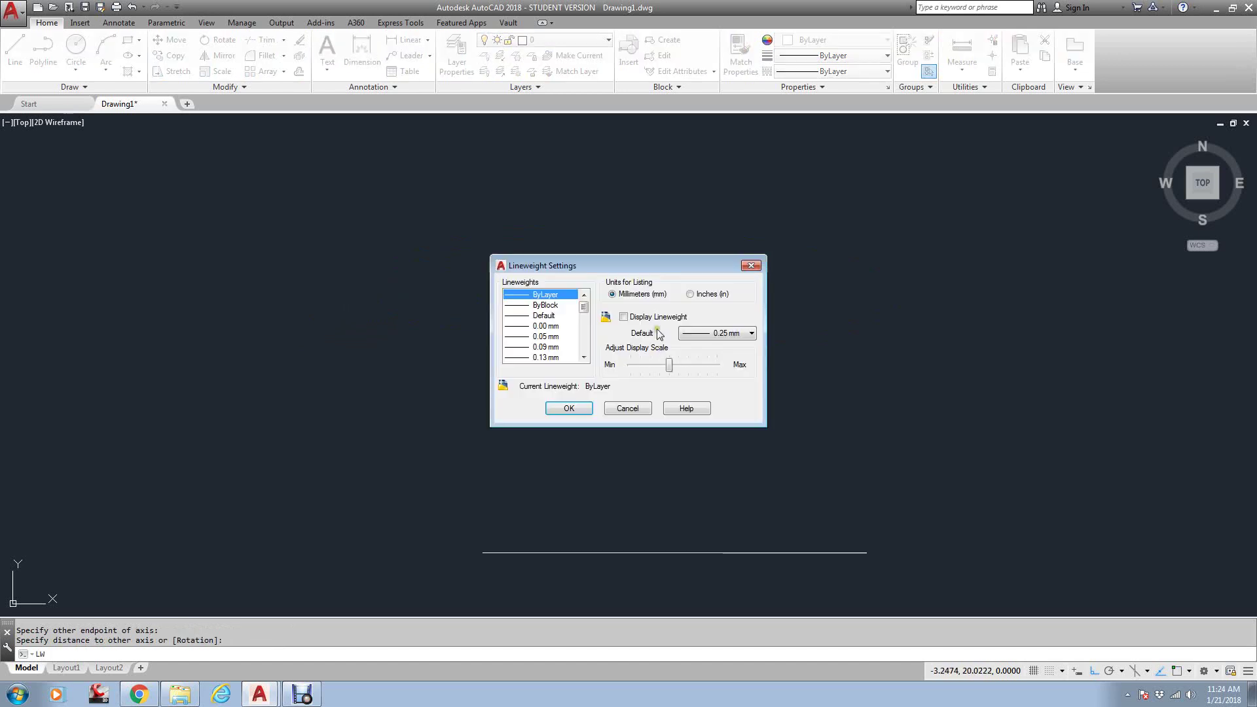
{"action": "key", "text": "Escape"}
Add unlabeled leader arrows at the ellipse's left and right edges
{"action": "type", "text": "LE"}
{"action": "key", "text": "Return"}
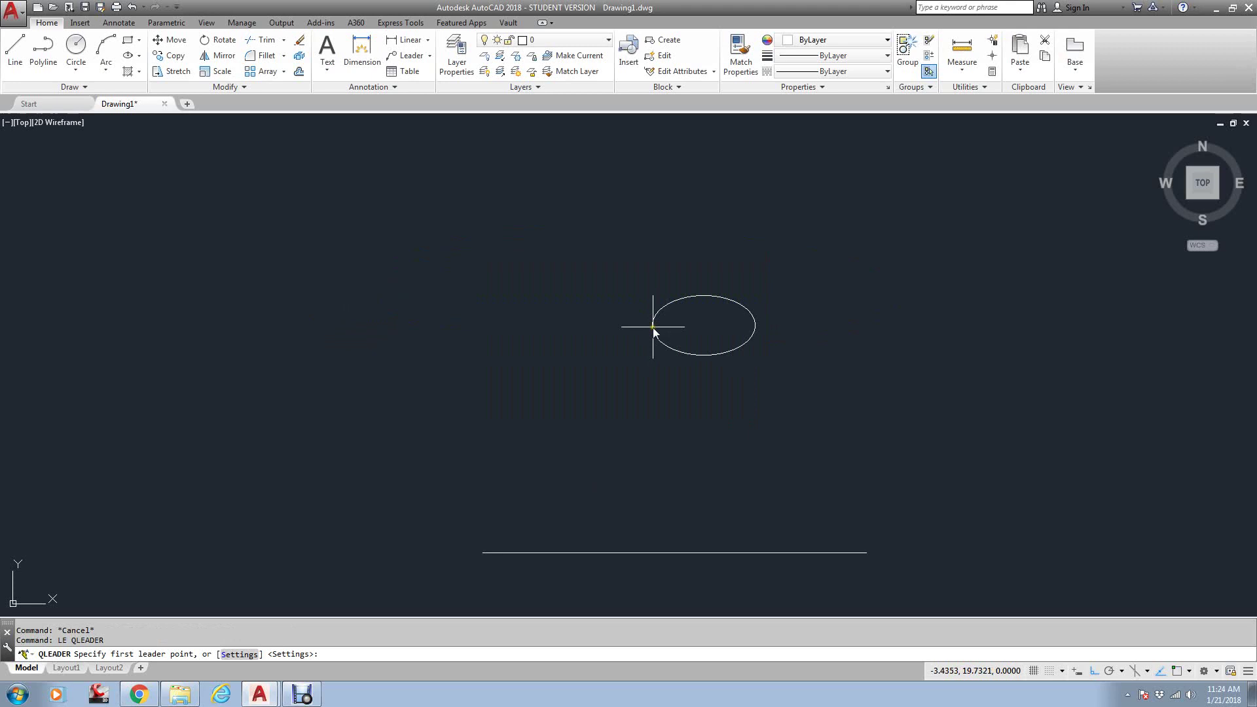
{"action": "left_click", "coordinate": [652, 327]}
{"action": "left_click", "coordinate": [610, 327]}
{"action": "scroll", "coordinate": [653, 324], "scroll_direction": "up", "scroll_amount": 3}
{"action": "key", "text": "Return"}
{"action": "key", "text": "Return"}
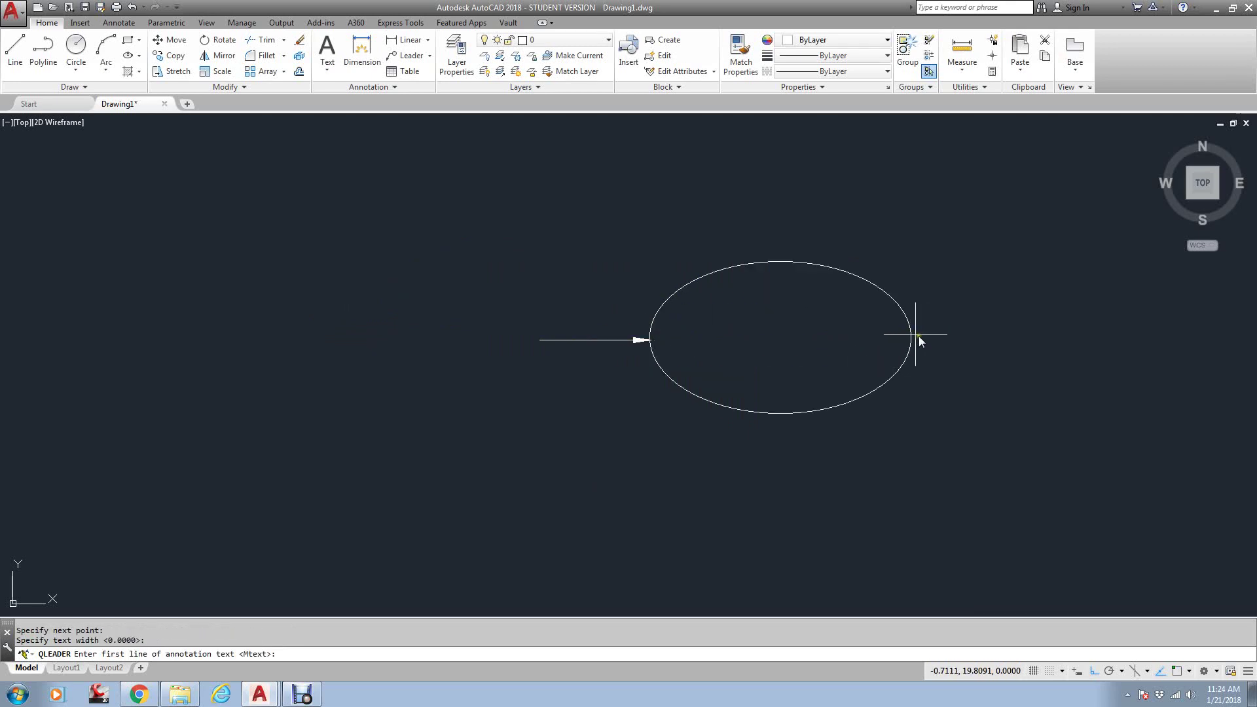
{"action": "key", "text": "Escape"}
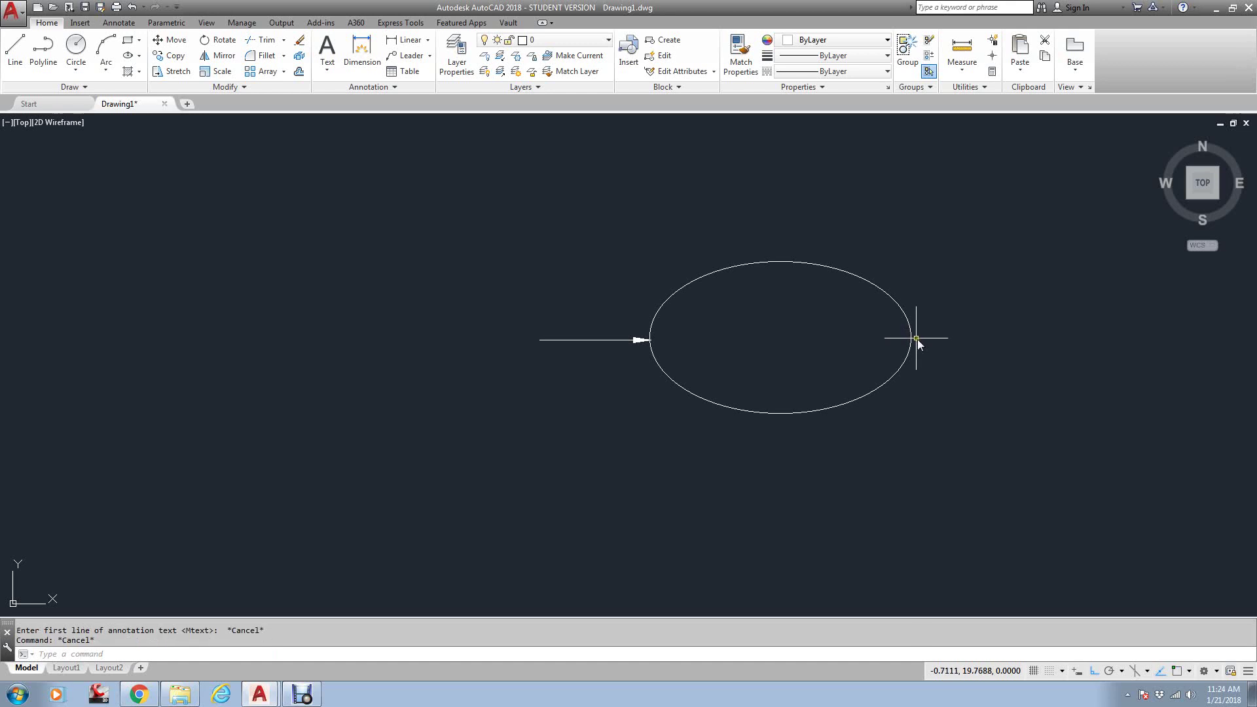
{"action": "key", "text": "Return"}
{"action": "left_click", "coordinate": [912, 339]}
{"action": "left_click", "coordinate": [976, 334]}
{"action": "key", "text": "Escape"}
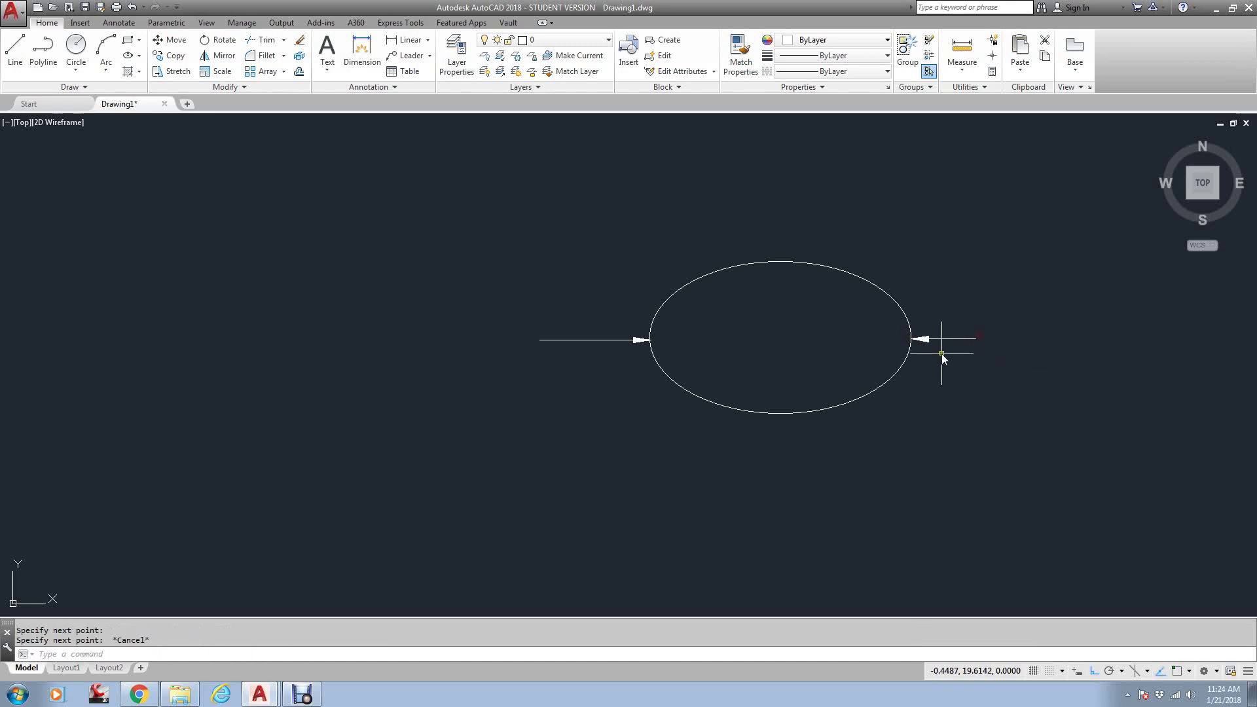
Add unlabeled leader arrows at the ellipse's bottom and top
{"action": "key", "text": "Return"}
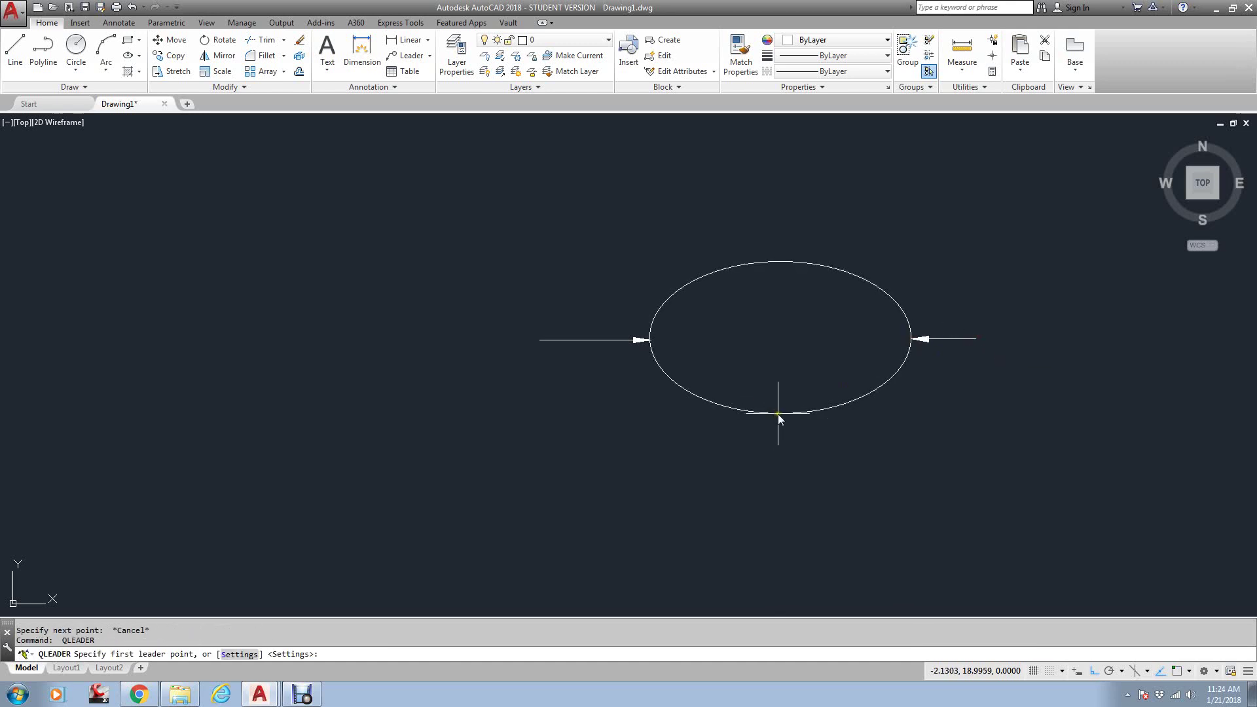
{"action": "left_click", "coordinate": [777, 413]}
{"action": "left_click", "coordinate": [789, 462]}
{"action": "key", "text": "Return"}
{"action": "key", "text": "Return"}
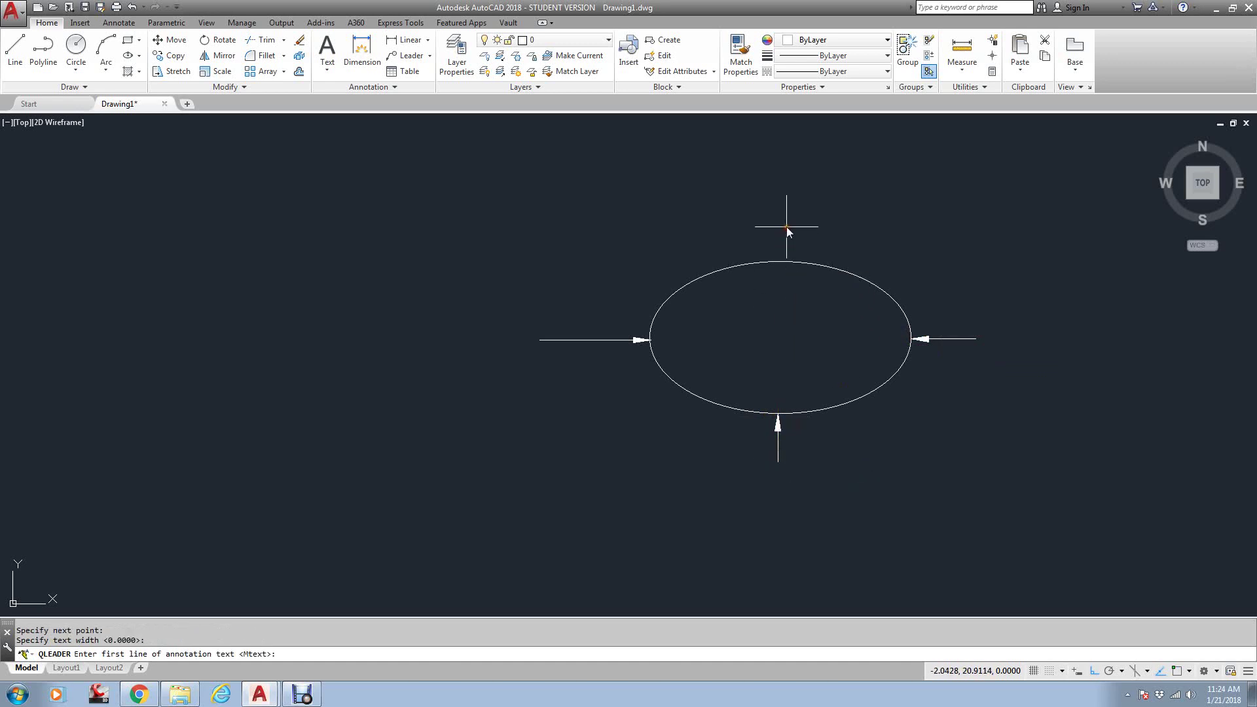
{"action": "key", "text": "Escape"}
{"action": "key", "text": "Return"}
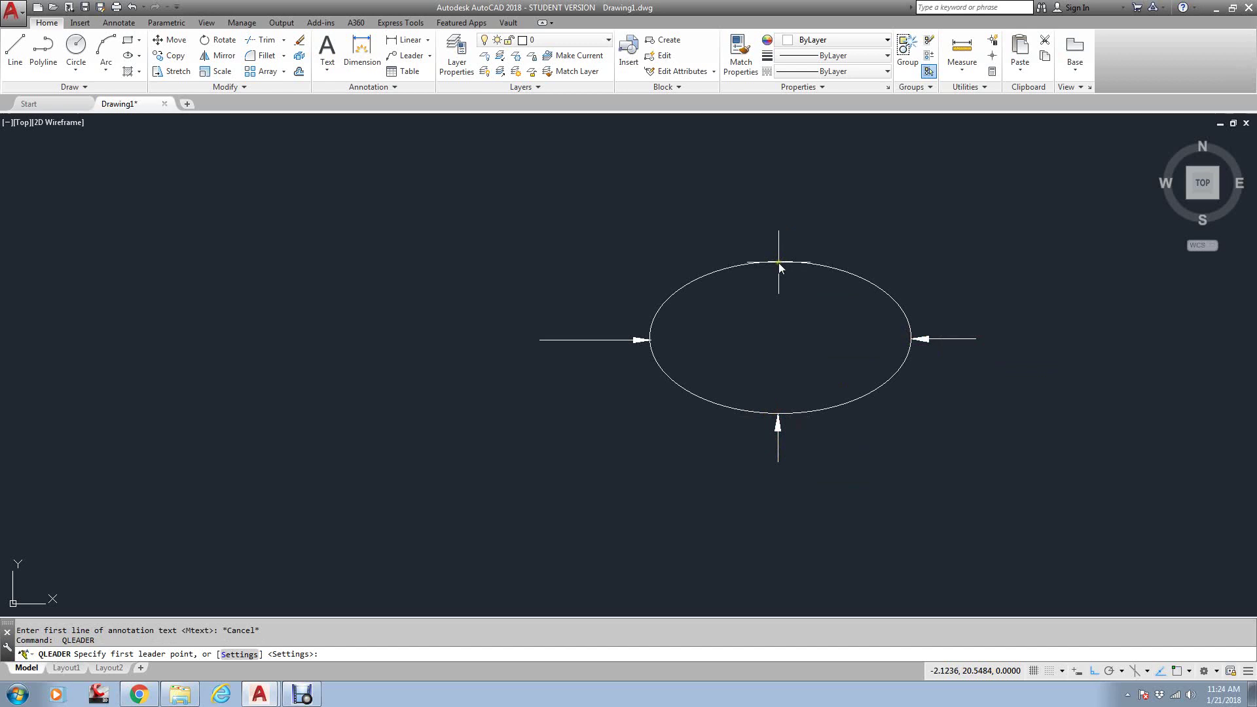
{"action": "left_click", "coordinate": [779, 262]}
{"action": "scroll", "coordinate": [779, 221], "scroll_direction": "down", "scroll_amount": 2}
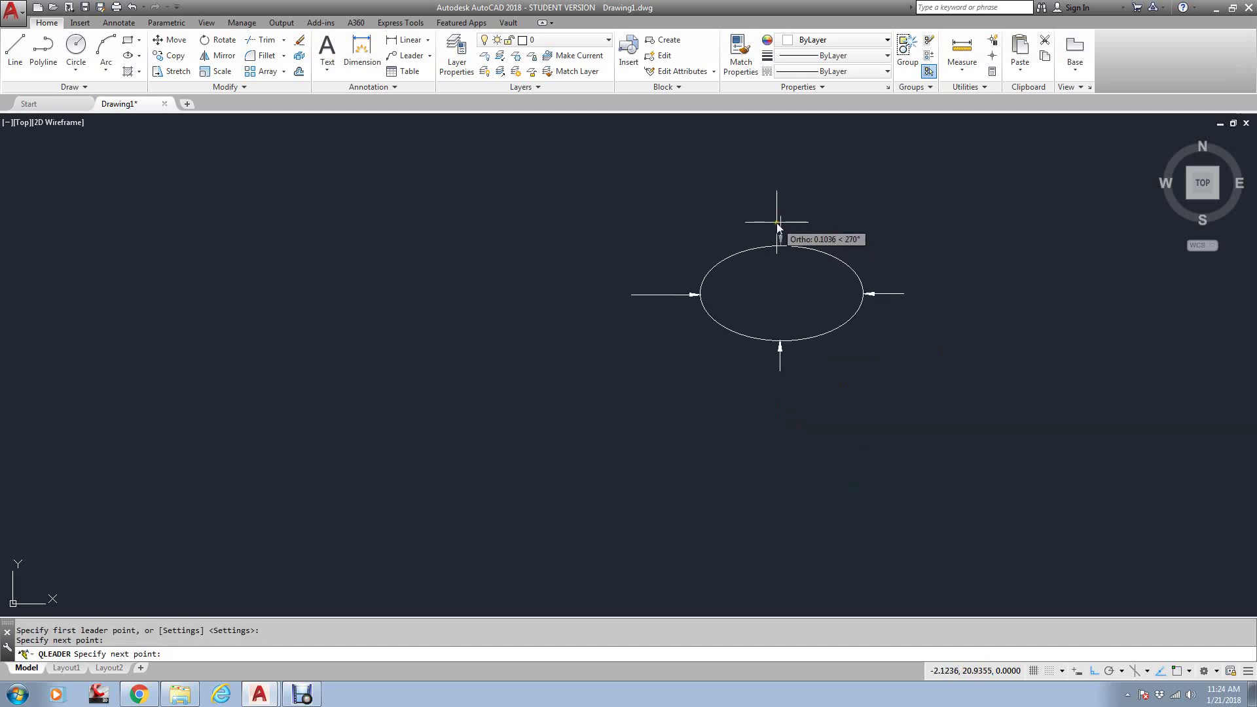
{"action": "left_click", "coordinate": [778, 218]}
{"action": "key", "text": "Escape"}
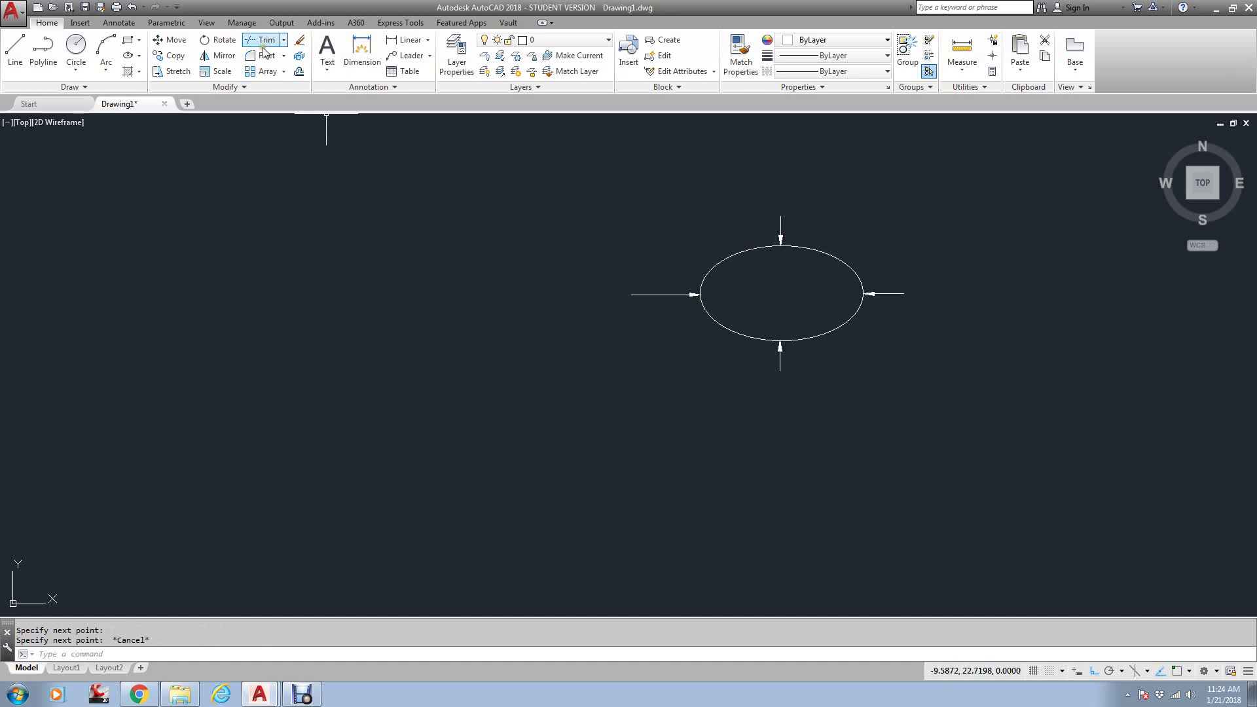
Draw a rectangle below the ellipse
{"action": "left_click", "coordinate": [130, 39]}
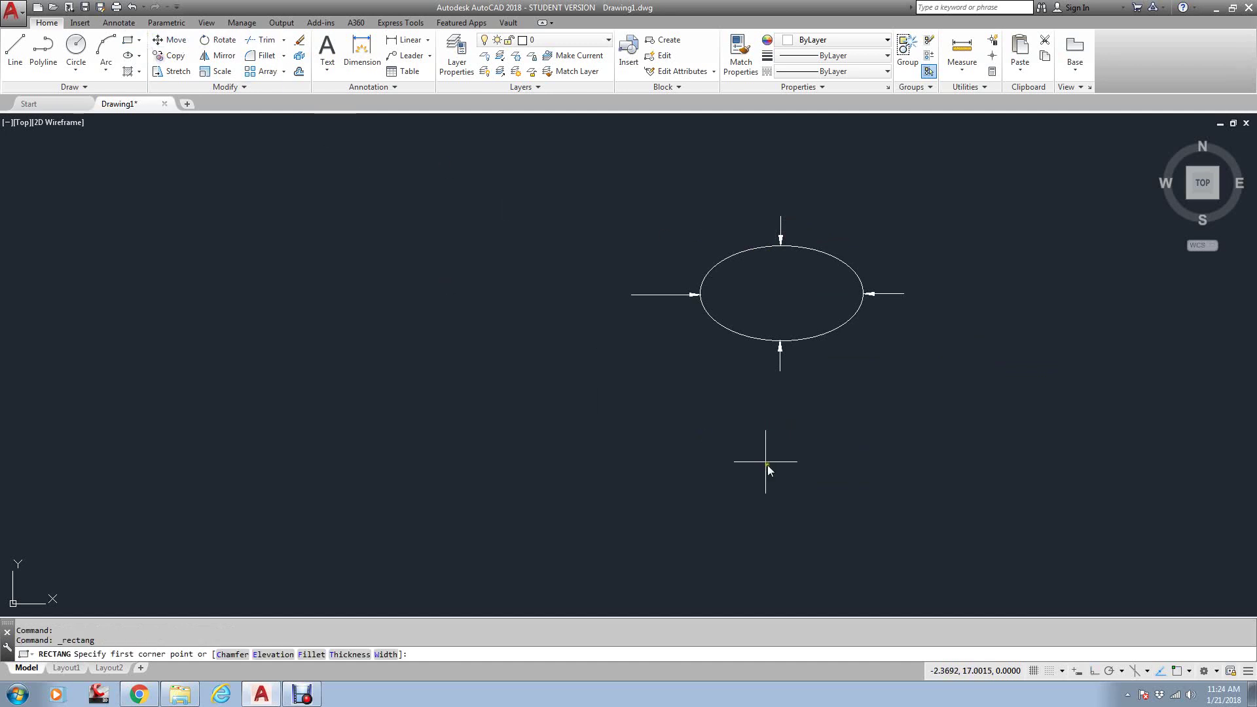
{"action": "left_click", "coordinate": [706, 478]}
{"action": "left_click", "coordinate": [871, 402]}
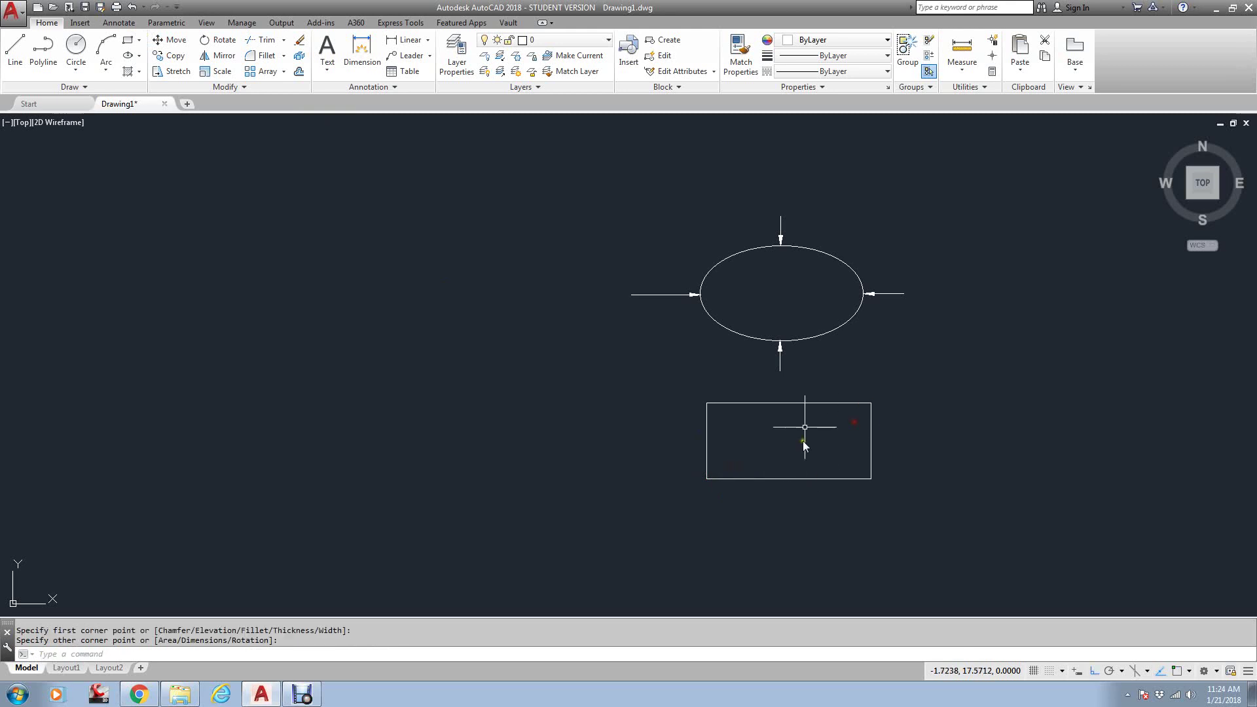
Add leader arrows pointing at the rectangle's top and bottom edges
{"action": "type", "text": "le"}
{"action": "key", "text": "Return"}
{"action": "left_click", "coordinate": [811, 404]}
{"action": "left_click", "coordinate": [812, 378]}
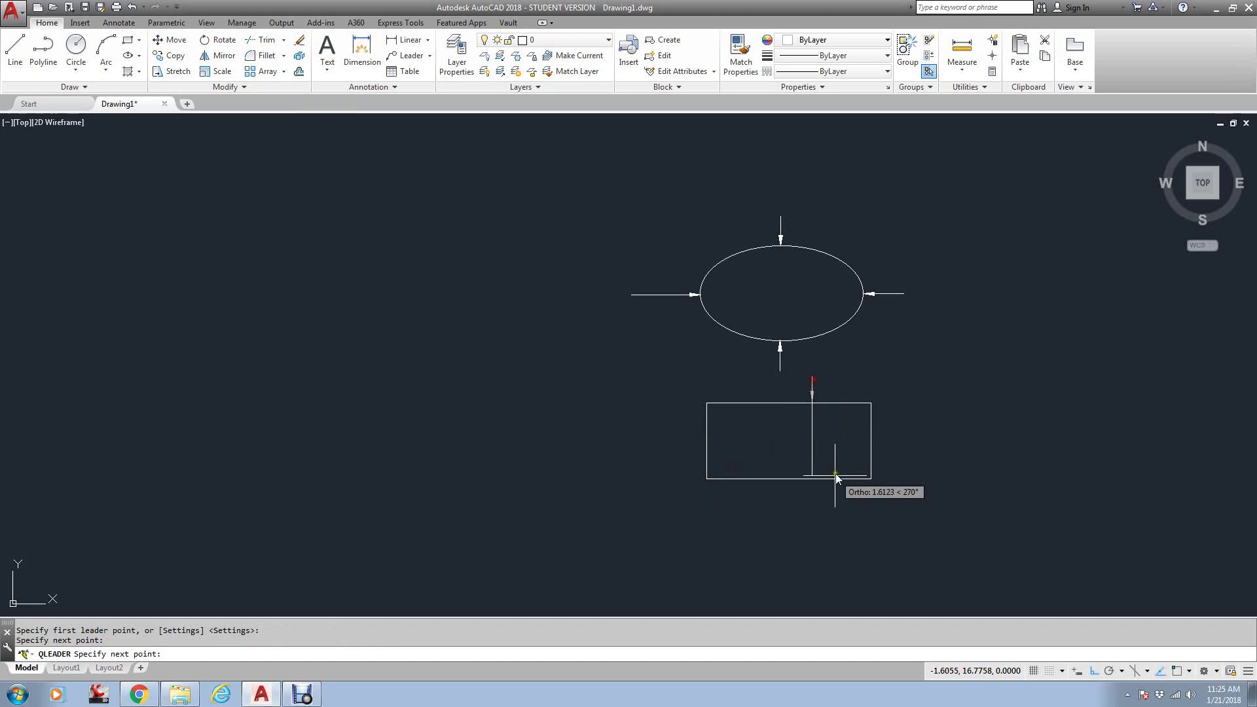
{"action": "key", "text": "Return"}
{"action": "key", "text": "Return"}
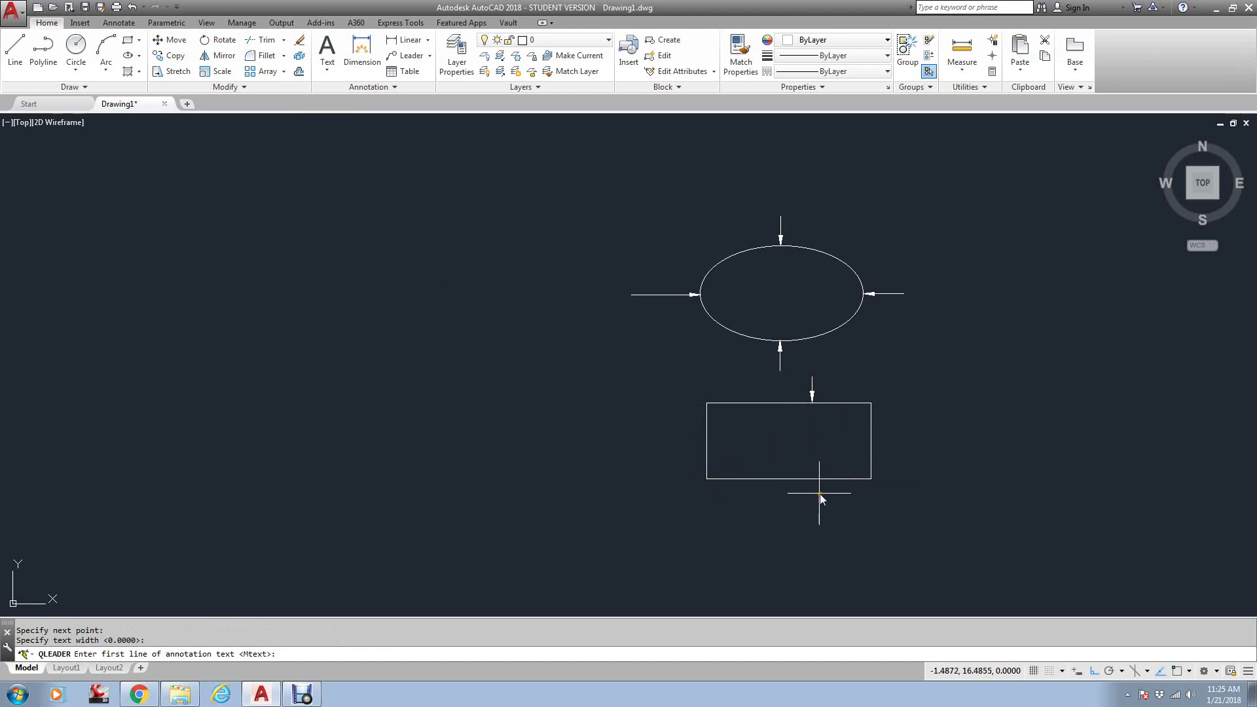
{"action": "key", "text": "Escape"}
{"action": "key", "text": "Return"}
{"action": "left_click", "coordinate": [816, 480]}
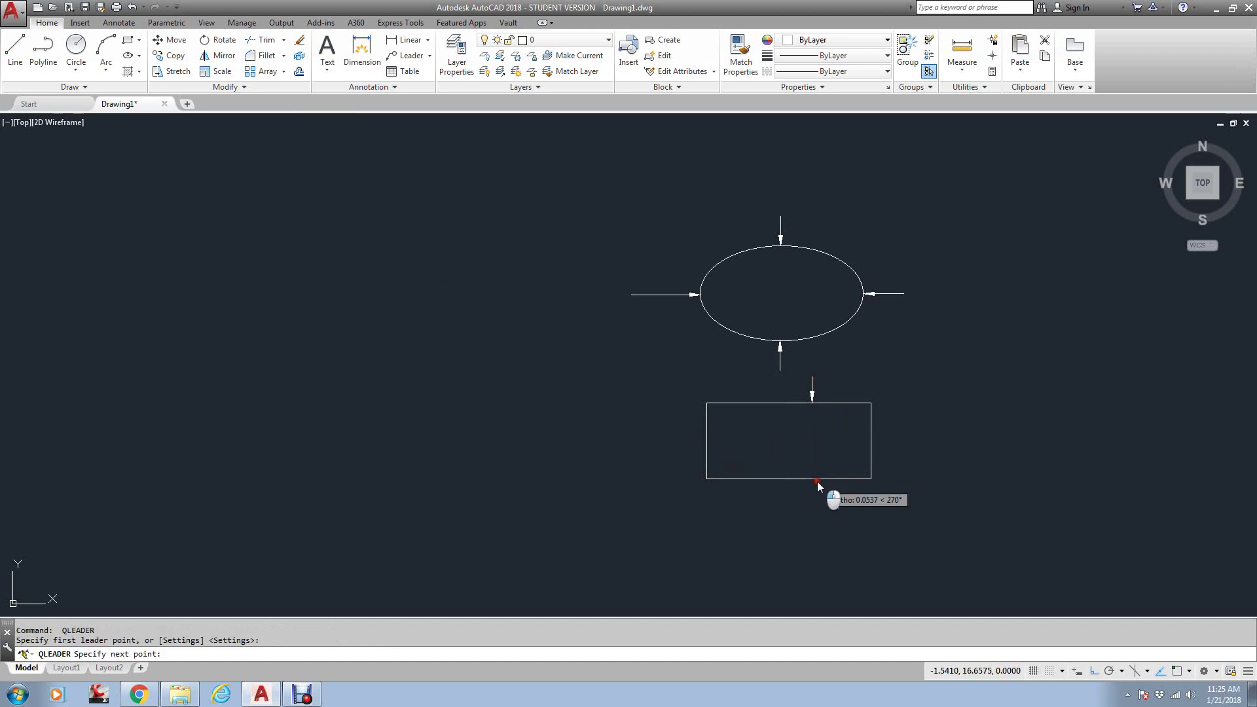
{"action": "left_click", "coordinate": [817, 514]}
{"action": "key", "text": "Return"}
{"action": "key", "text": "Return"}
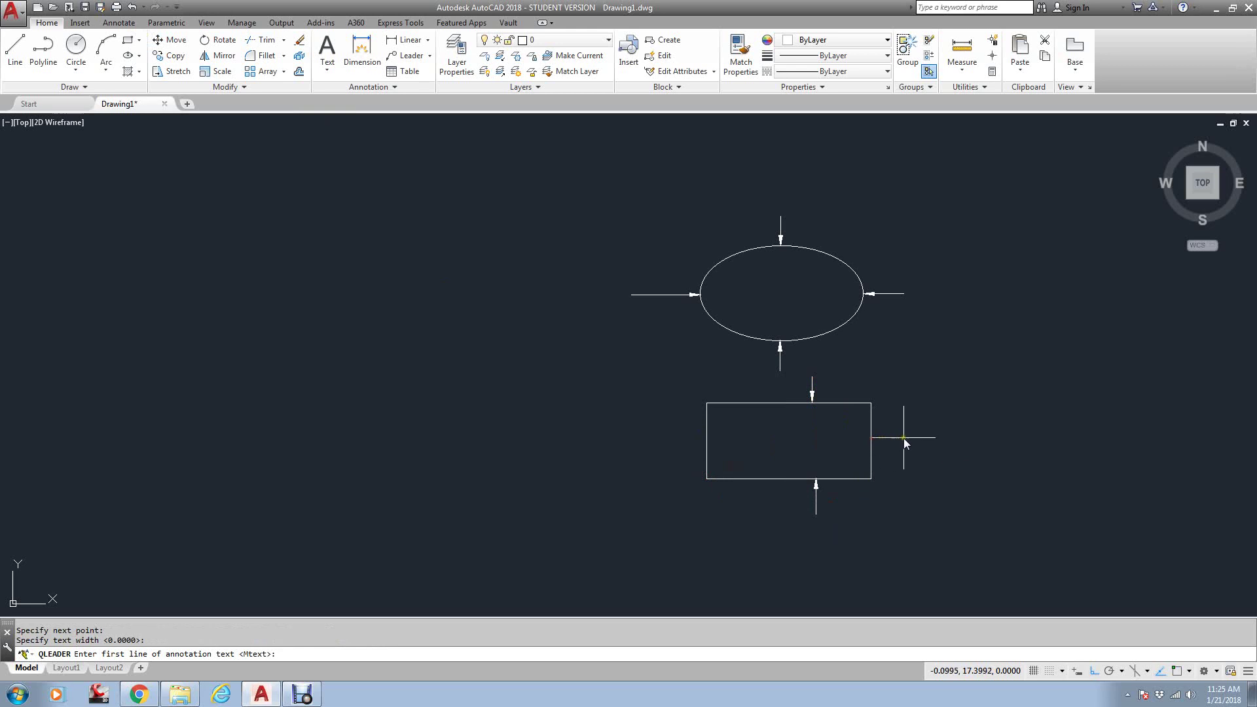
{"action": "key", "text": "Escape"}
Add leader arrows pointing at the rectangle's right and left edges
{"action": "key", "text": "Return"}
{"action": "left_click", "coordinate": [872, 439]}
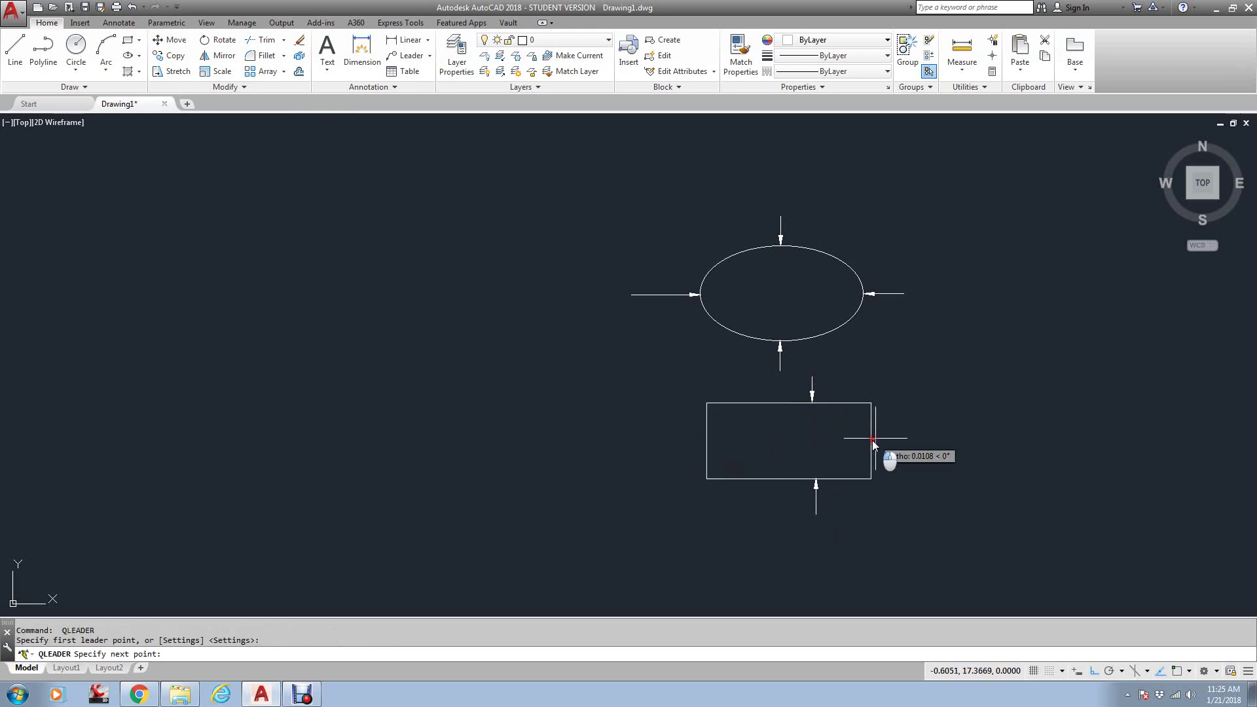
{"action": "left_click", "coordinate": [937, 435]}
{"action": "key", "text": "Return"}
{"action": "key", "text": "Return"}
{"action": "key", "text": "Escape"}
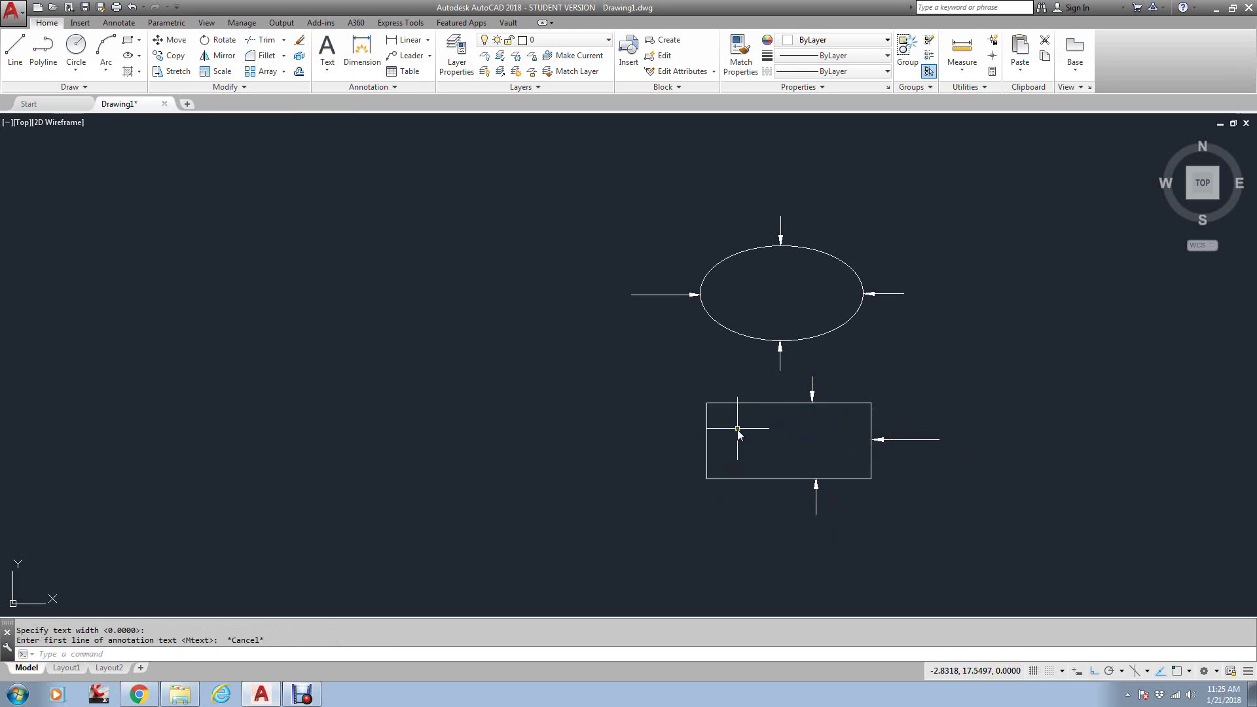
{"action": "key", "text": "Return"}
{"action": "left_click", "coordinate": [706, 434]}
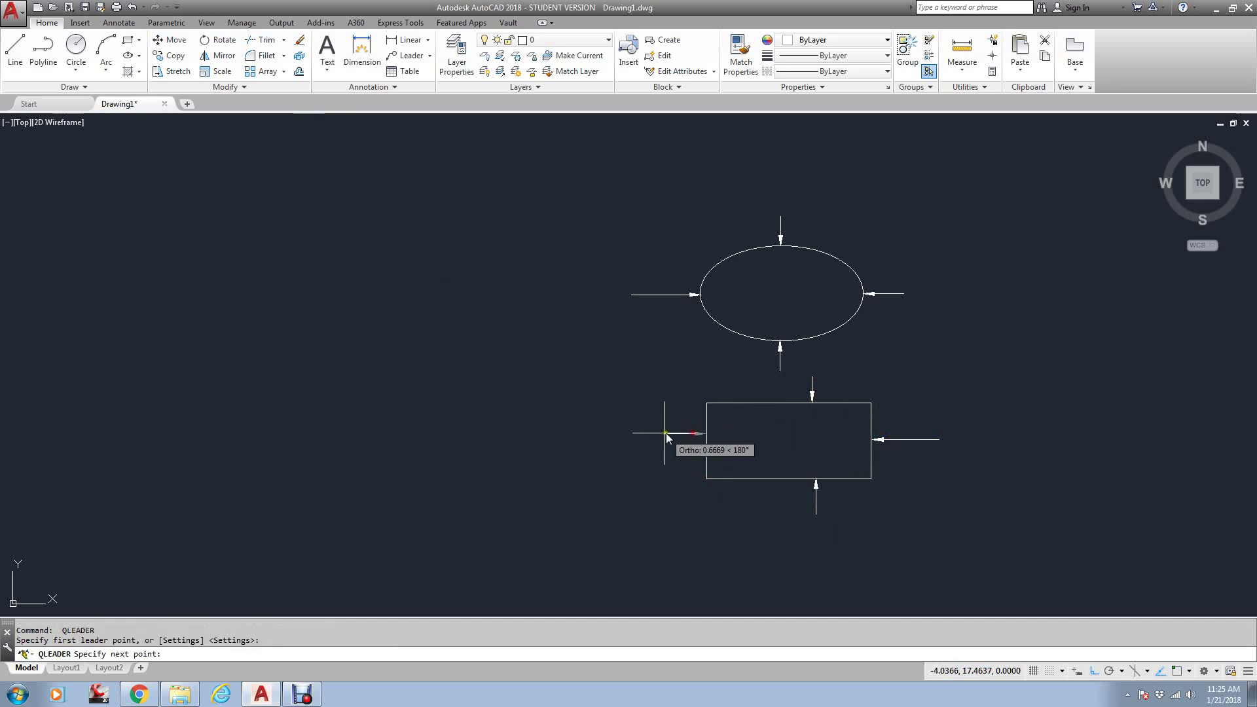
{"action": "left_click", "coordinate": [651, 434]}
{"action": "key", "text": "Escape"}
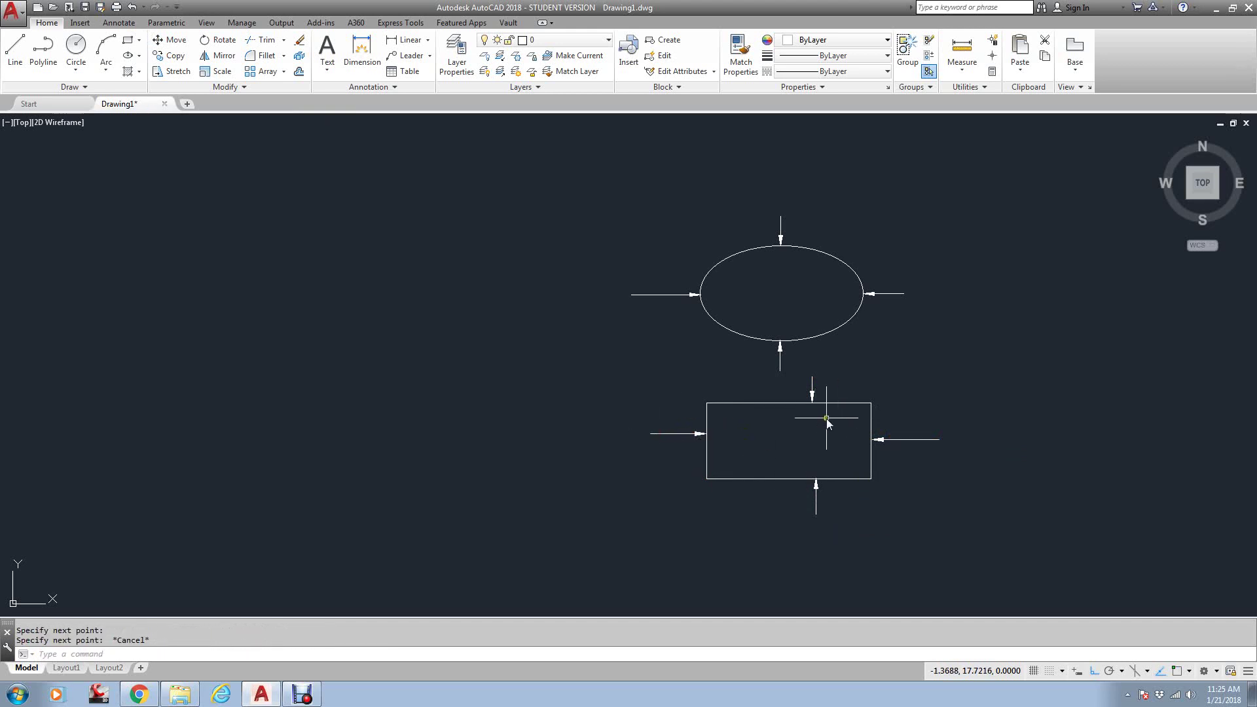
Move the ellipse and its four arrows slightly upward
{"action": "type", "text": "m"}
{"action": "key", "text": "Return"}
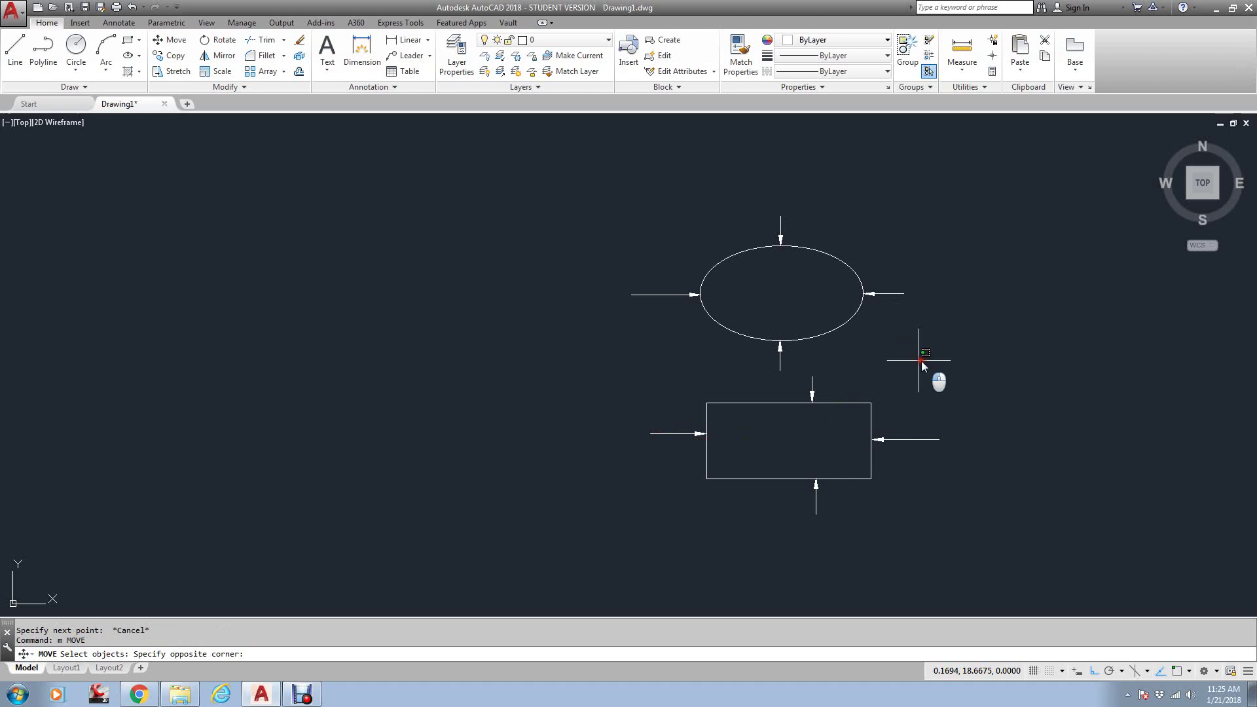
{"action": "left_click", "coordinate": [921, 360]}
{"action": "left_click", "coordinate": [636, 203]}
{"action": "key", "text": "Return"}
{"action": "left_click", "coordinate": [658, 294]}
{"action": "left_click", "coordinate": [655, 249]}
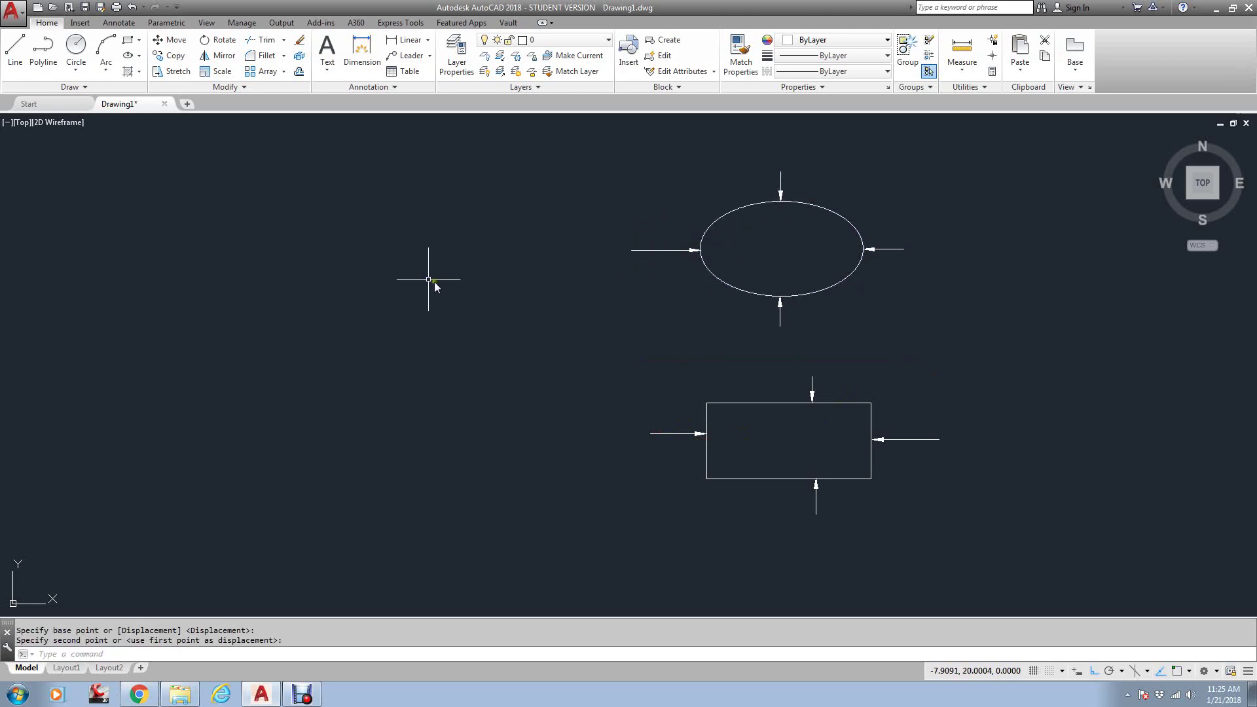
Draw a circle to the left of the ellipse
{"action": "type", "text": "c"}
{"action": "key", "text": "Return"}
{"action": "left_click", "coordinate": [417, 299]}
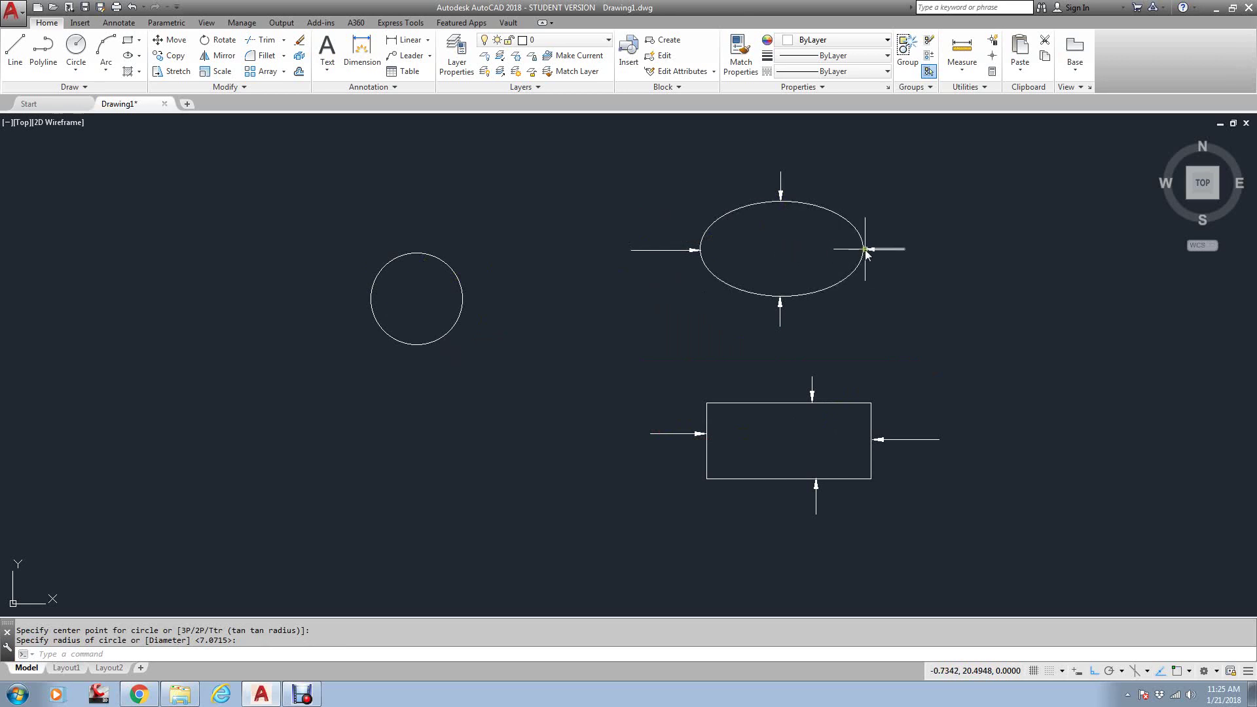
Draw a line from the ellipse's right edge to its centre, then up to its top
{"action": "type", "text": "l"}
{"action": "key", "text": "Return"}
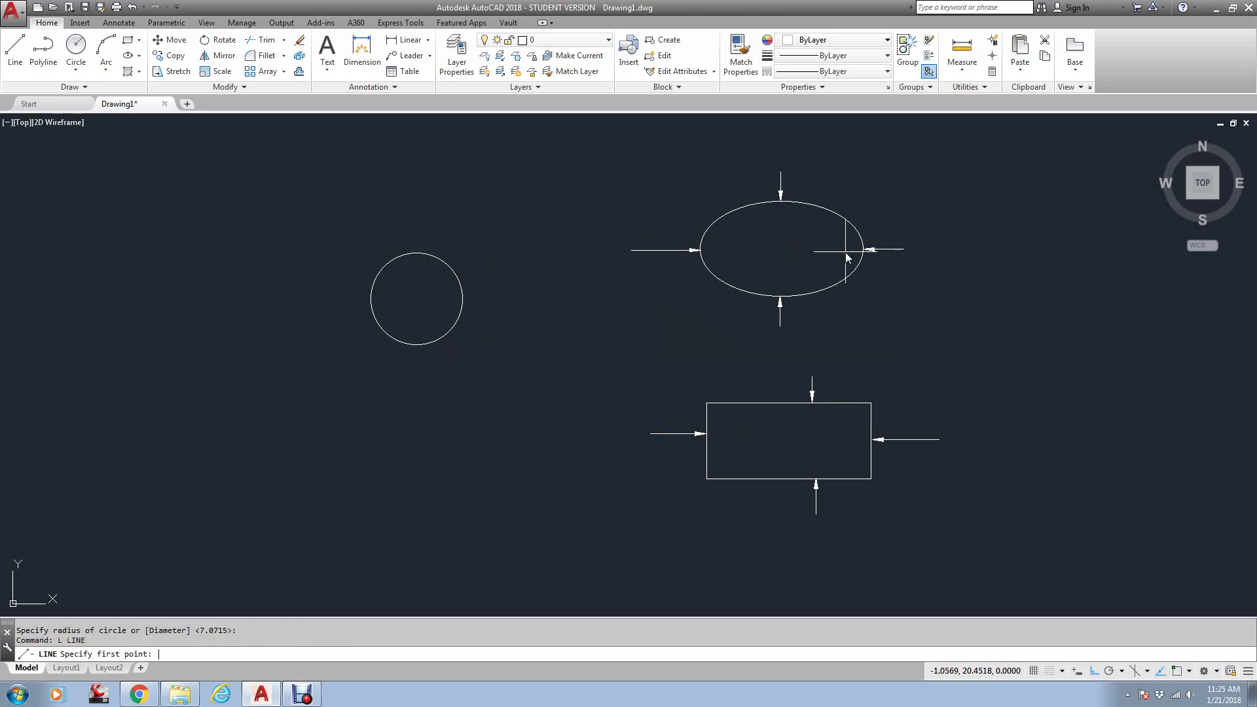
{"action": "type", "text": "mid"}
{"action": "key", "text": "Return"}
{"action": "left_click", "coordinate": [862, 250]}
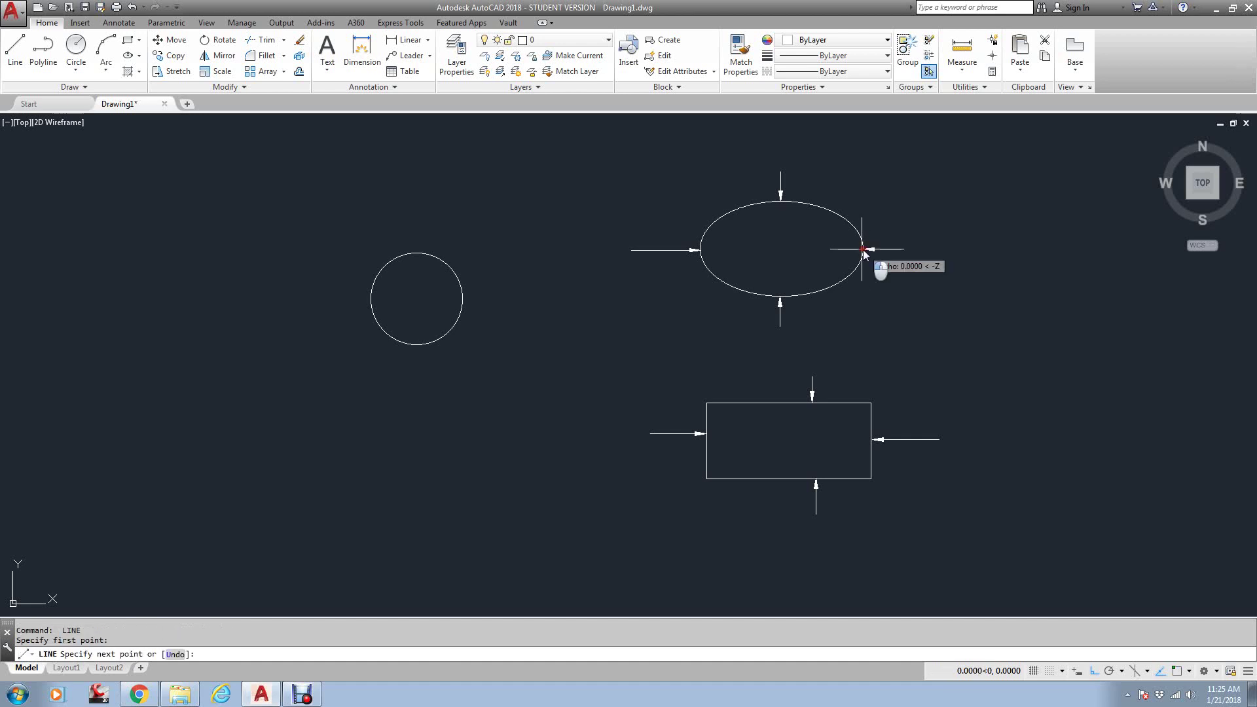
{"action": "type", "text": "cen of"}
{"action": "key", "text": "Return"}
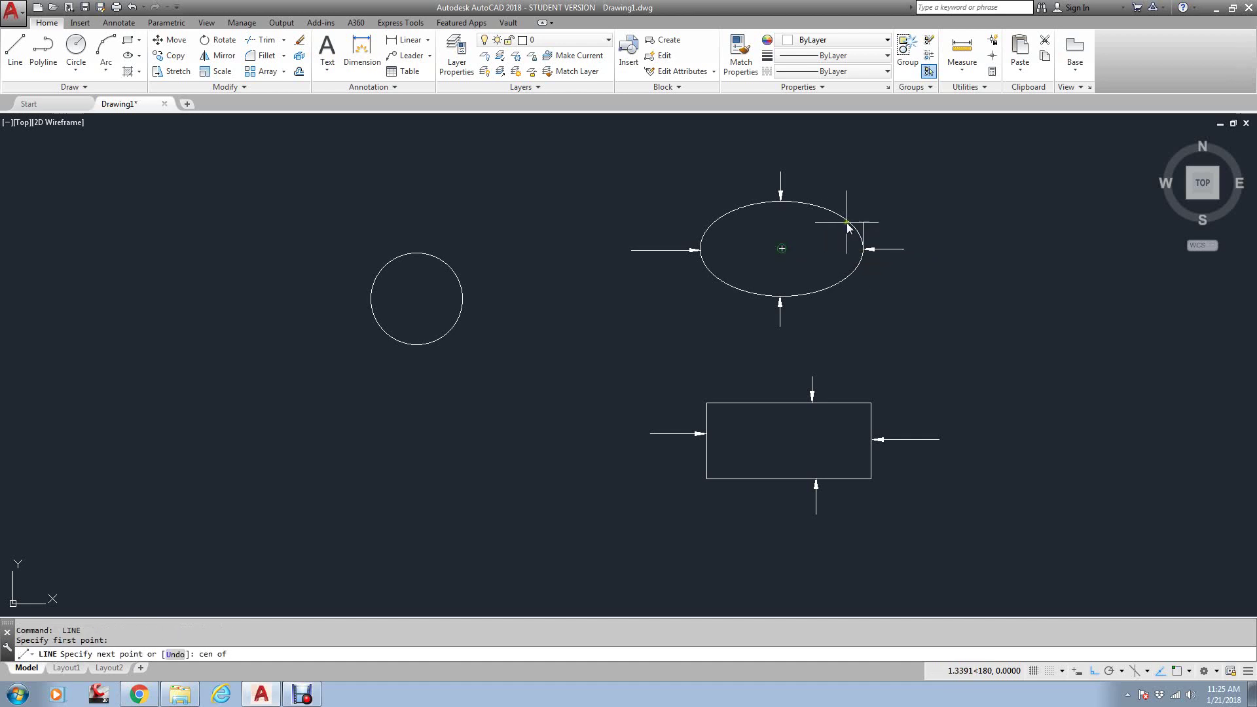
{"action": "left_click", "coordinate": [845, 226]}
{"action": "left_click", "coordinate": [785, 203]}
{"action": "key", "text": "Return"}
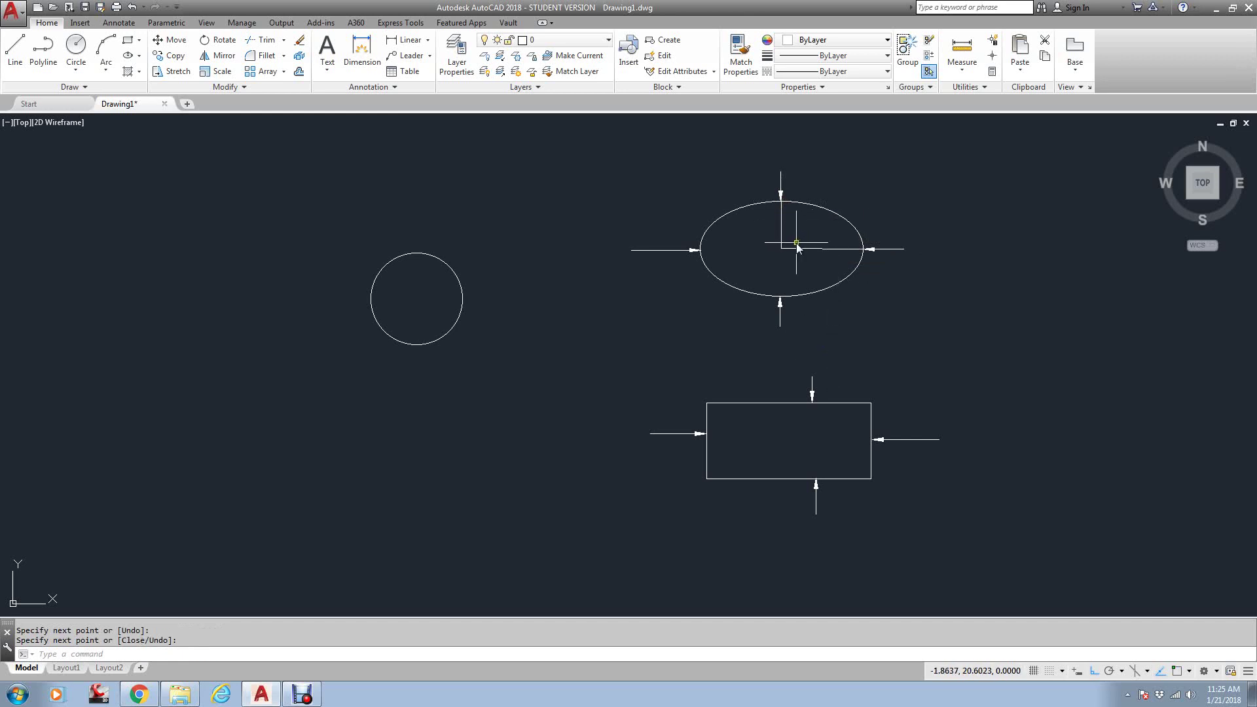
LIST a left reference line to confirm it is horizontal and 10.0000 long
{"action": "scroll", "coordinate": [796, 246], "scroll_direction": "down", "scroll_amount": 4}
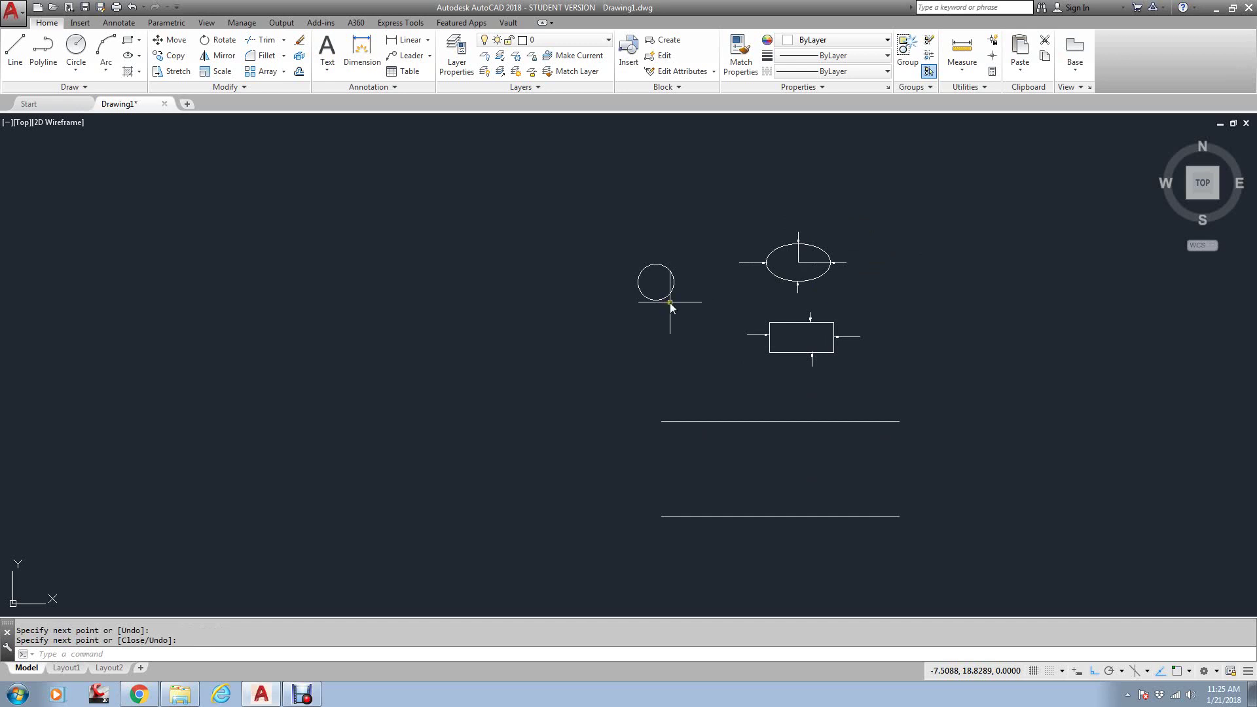
{"action": "scroll", "coordinate": [805, 273], "scroll_direction": "up", "scroll_amount": 4}
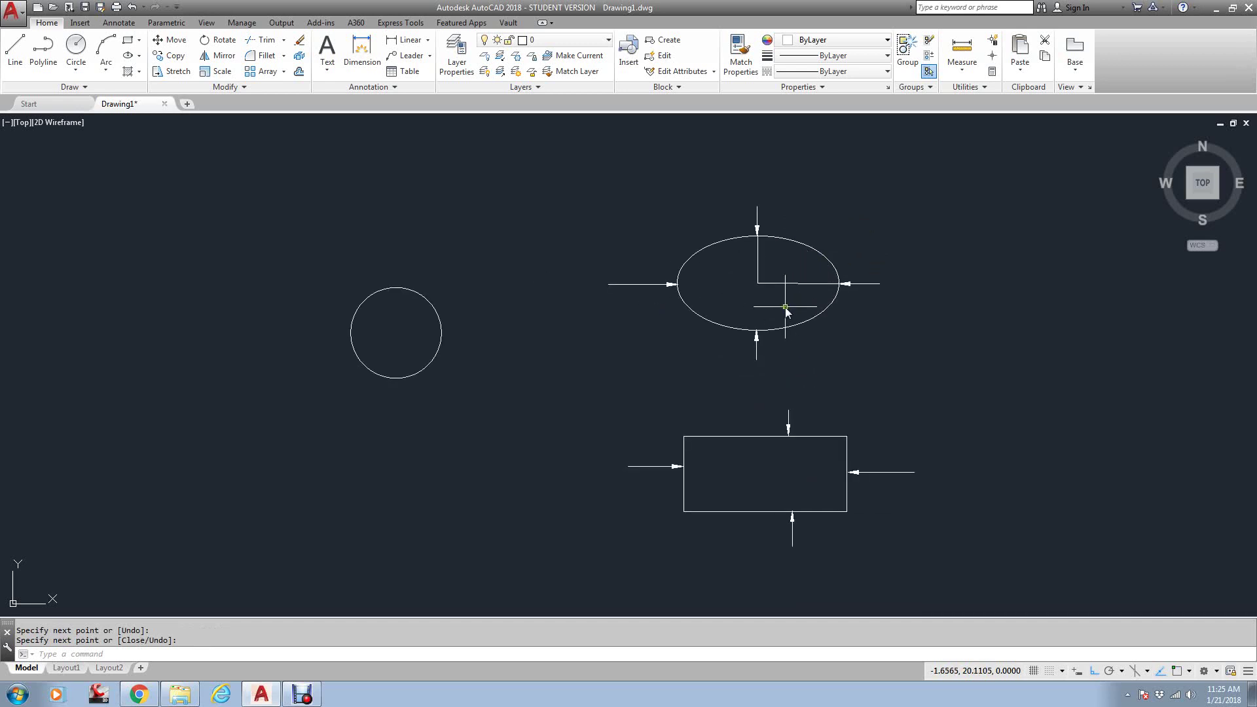
{"action": "scroll", "coordinate": [789, 304], "scroll_direction": "down", "scroll_amount": 2}
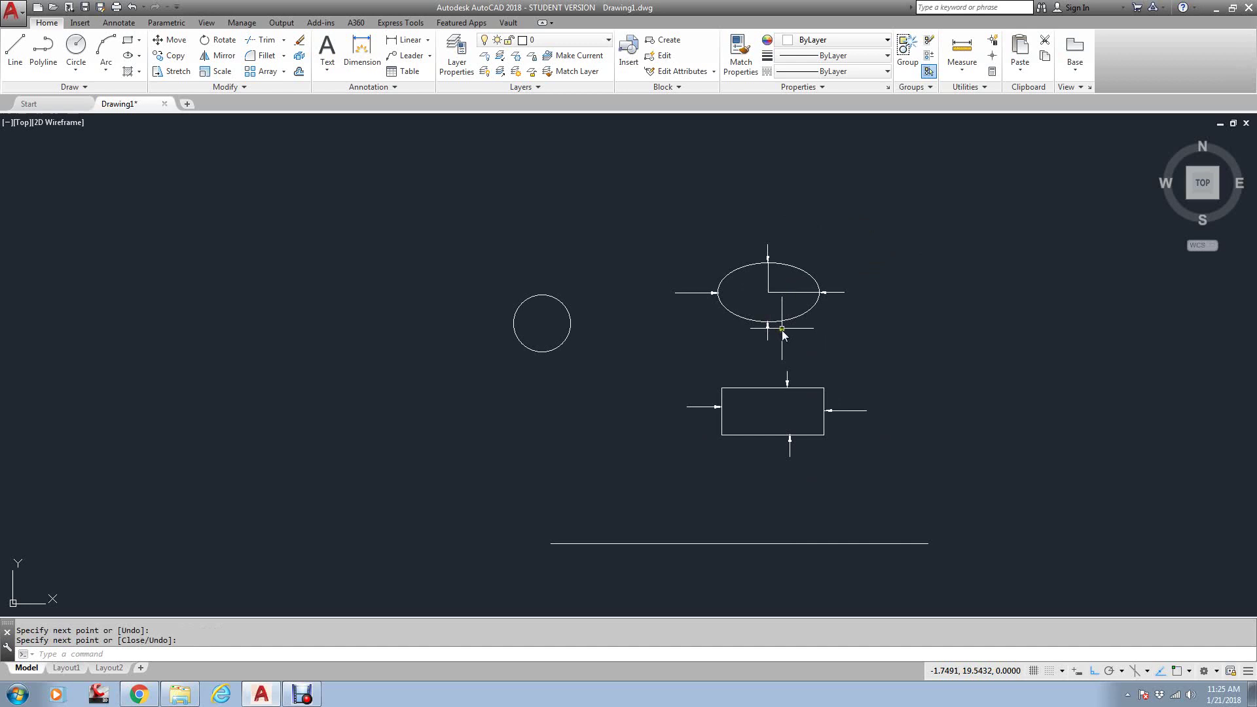
{"action": "middle_click_drag", "start_coordinate": [779, 327], "coordinate": [720, 242]}
{"action": "left_click", "coordinate": [866, 461]}
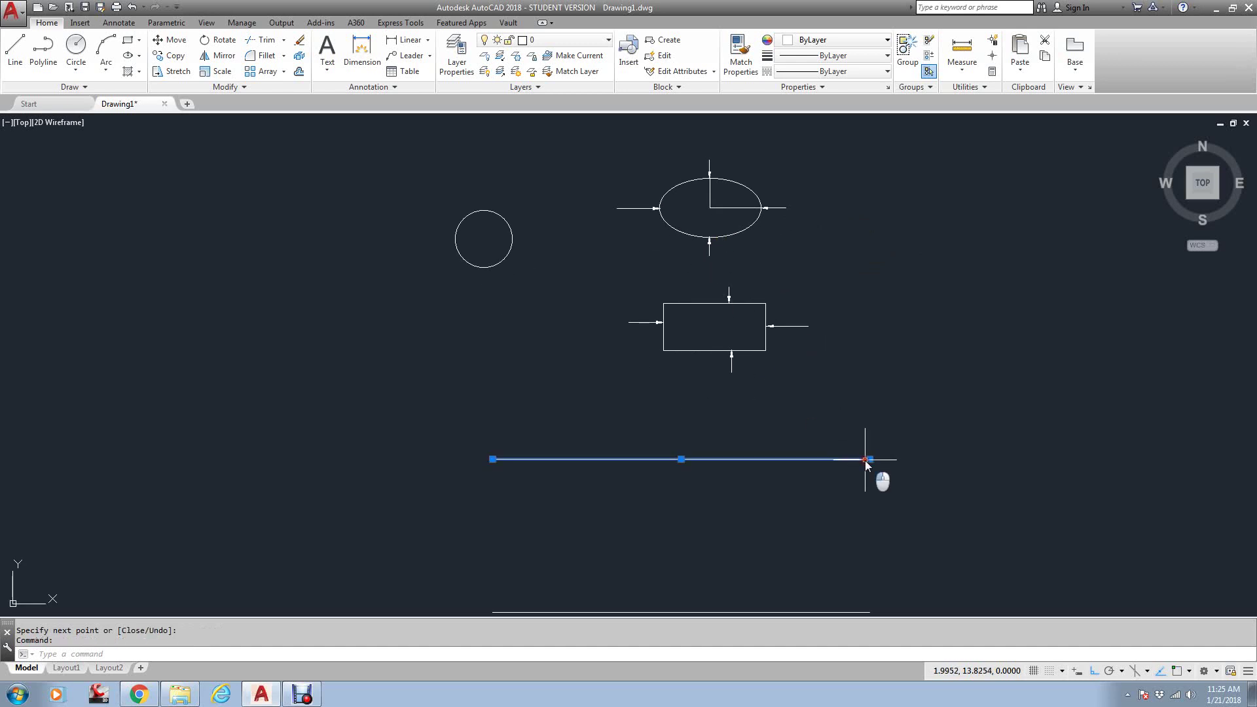
{"action": "type", "text": "li"}
{"action": "key", "text": "Return"}
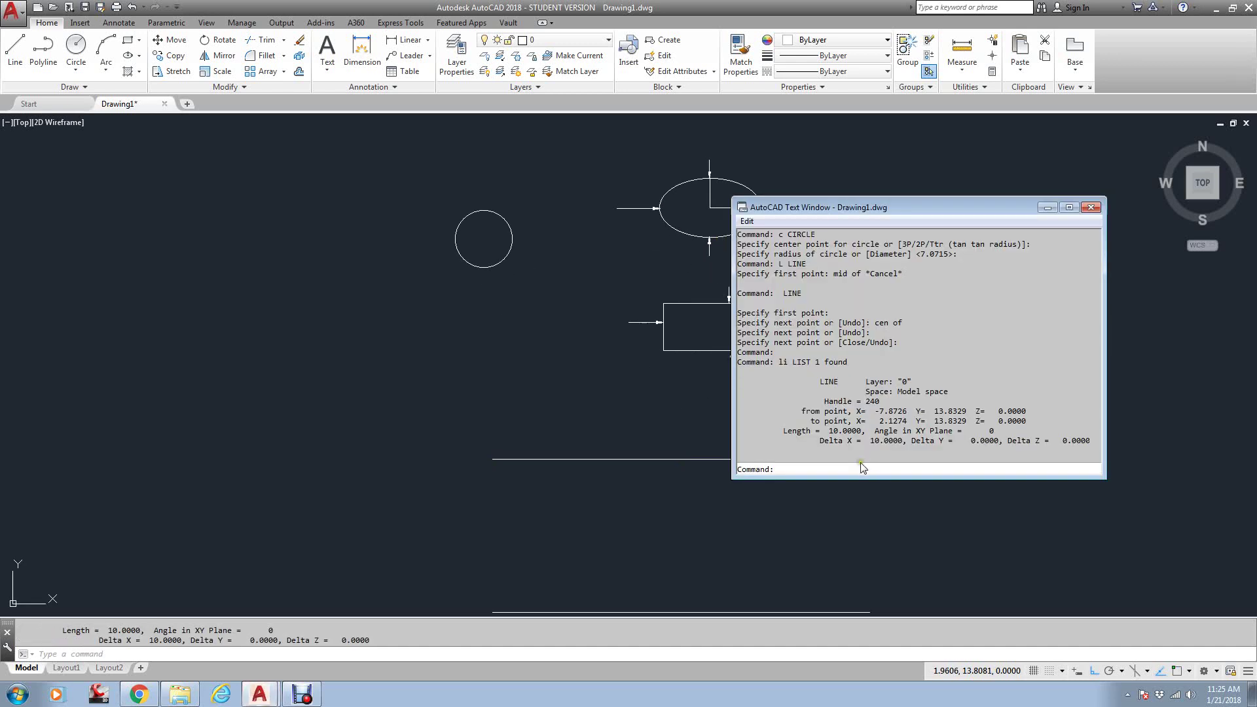
{"action": "left_click", "coordinate": [1091, 207]}
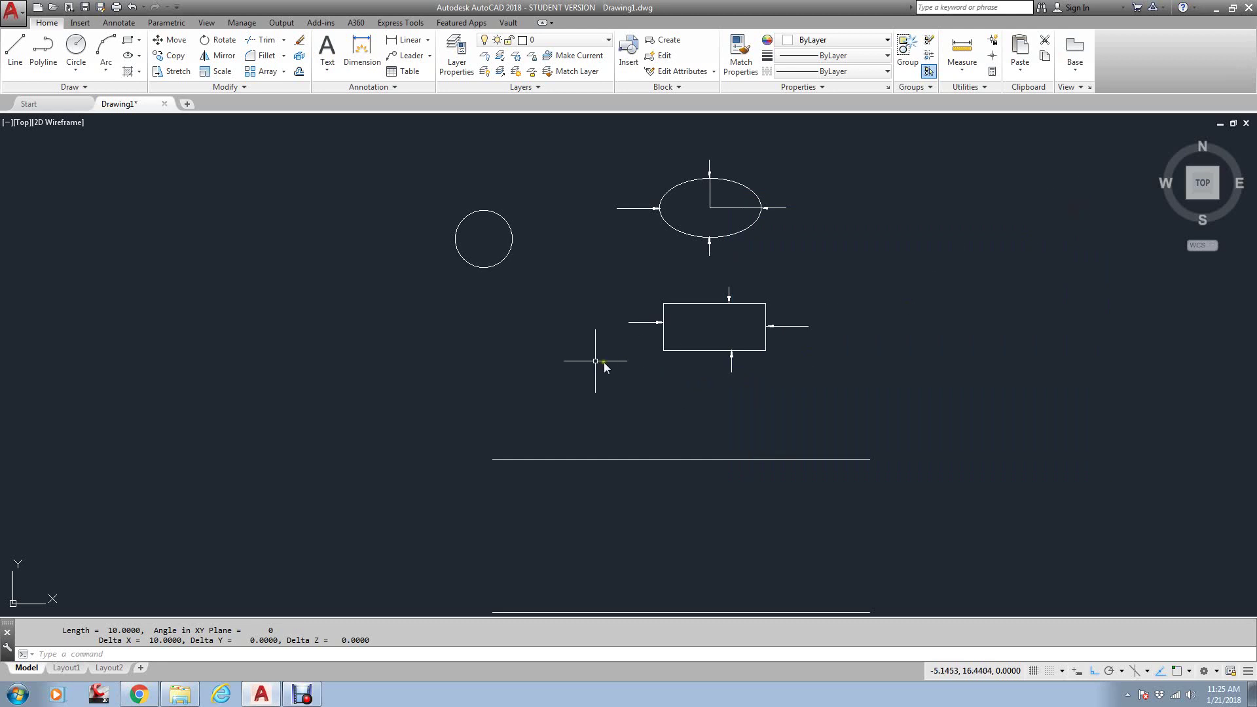
{"action": "key", "text": "Escape"}
{"action": "scroll", "coordinate": [553, 357], "scroll_direction": "down", "scroll_amount": 2}
{"action": "middle_click_drag", "start_coordinate": [553, 356], "coordinate": [516, 343]}
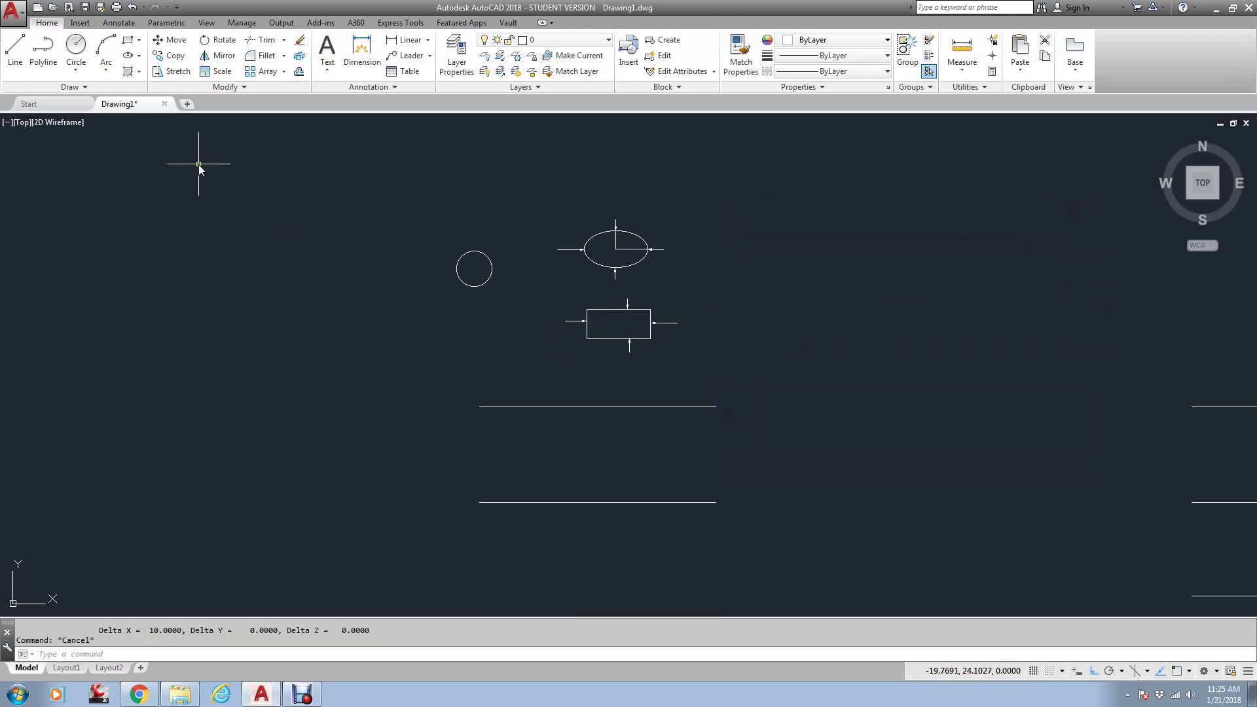
Draw a center ellipse at the upper left line's midpoint, axis 5, other axis 1
{"action": "left_click", "coordinate": [139, 57]}
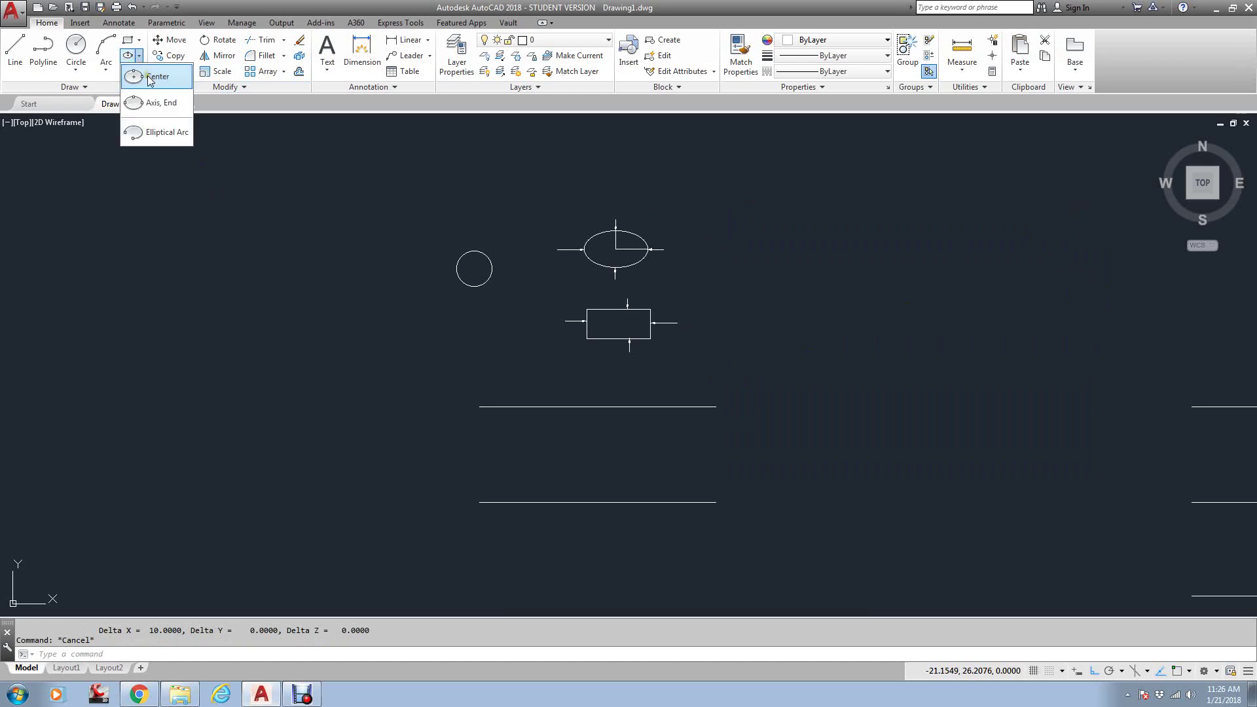
{"action": "left_click", "coordinate": [149, 77]}
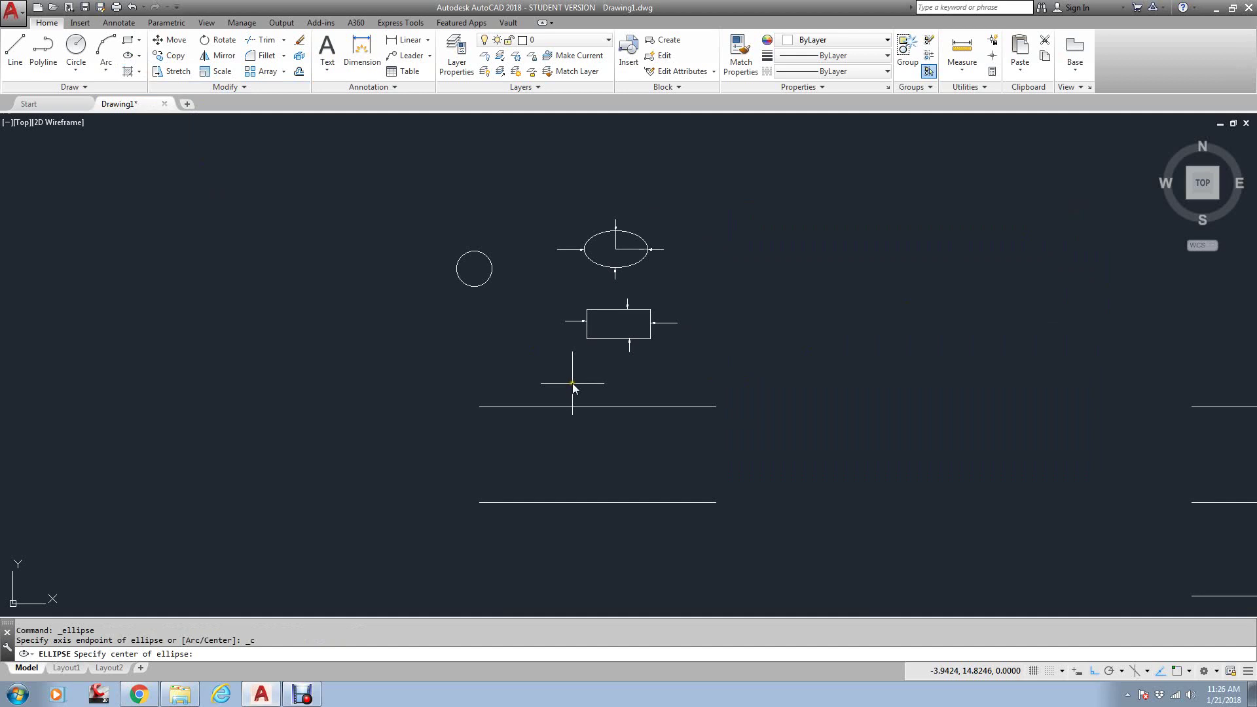
{"action": "type", "text": "mi"}
{"action": "key", "text": "Return"}
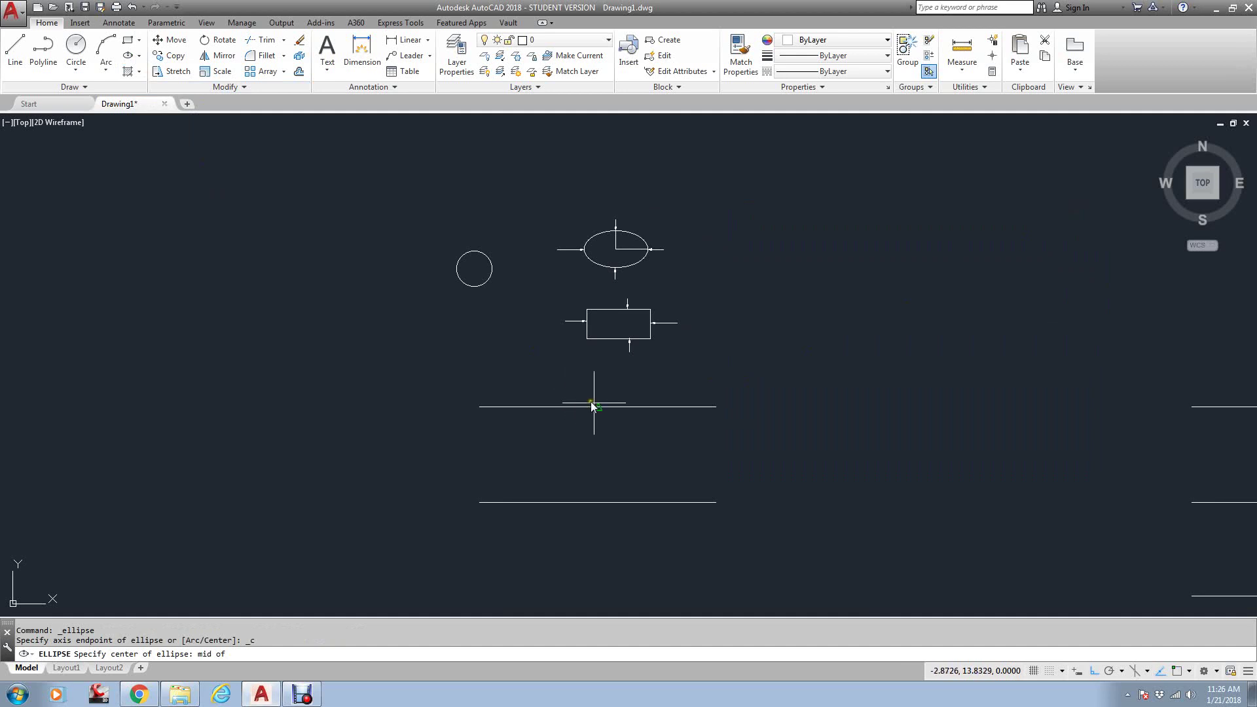
{"action": "left_click", "coordinate": [597, 407]}
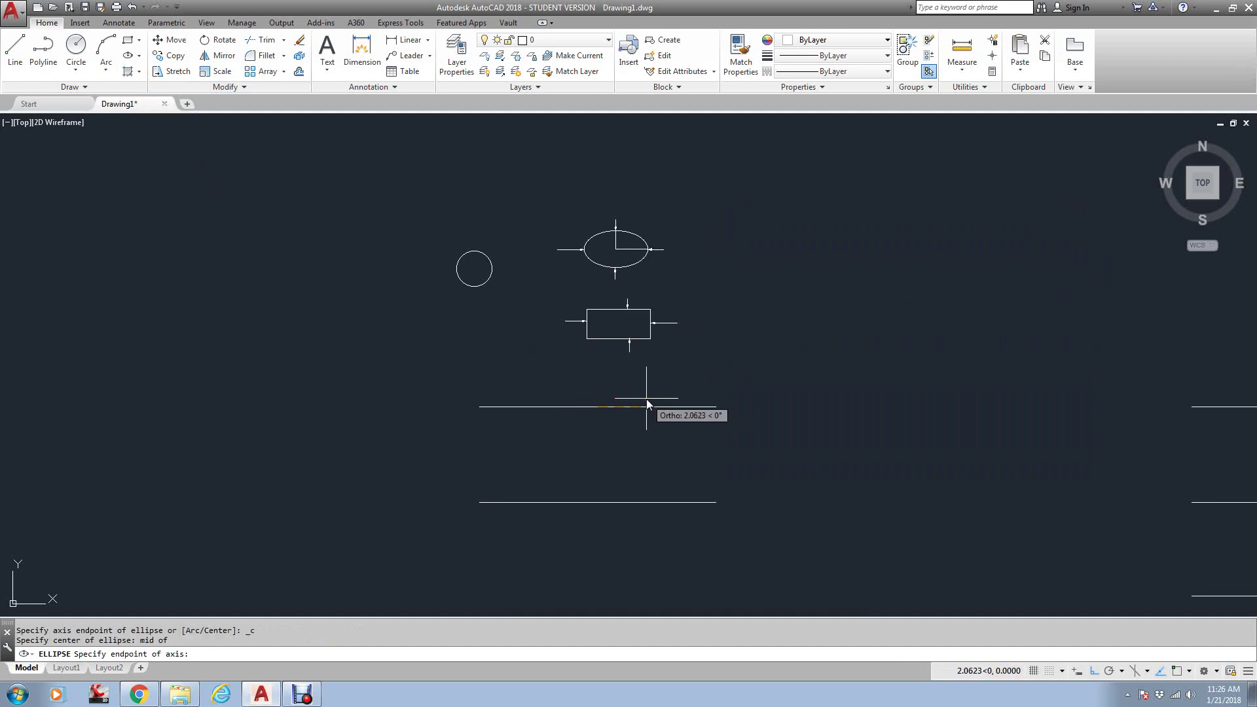
{"action": "type", "text": "5"}
{"action": "key", "text": "Return"}
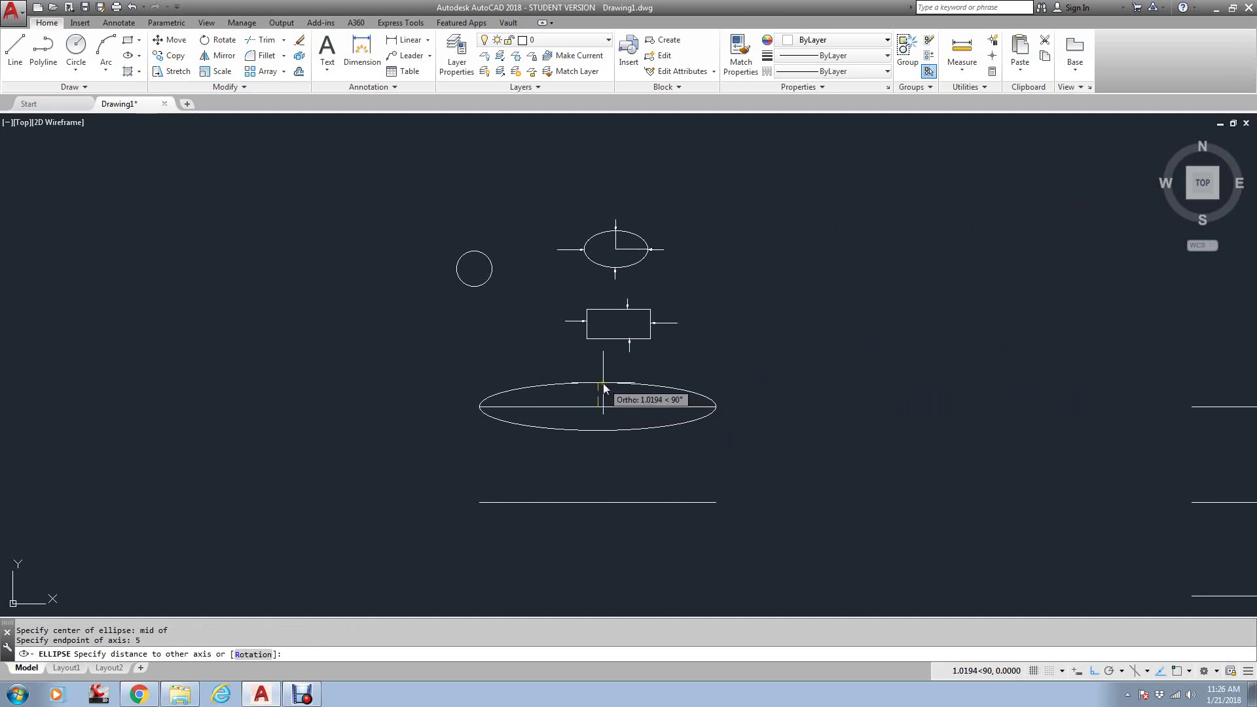
{"action": "type", "text": "1"}
{"action": "key", "text": "Return"}
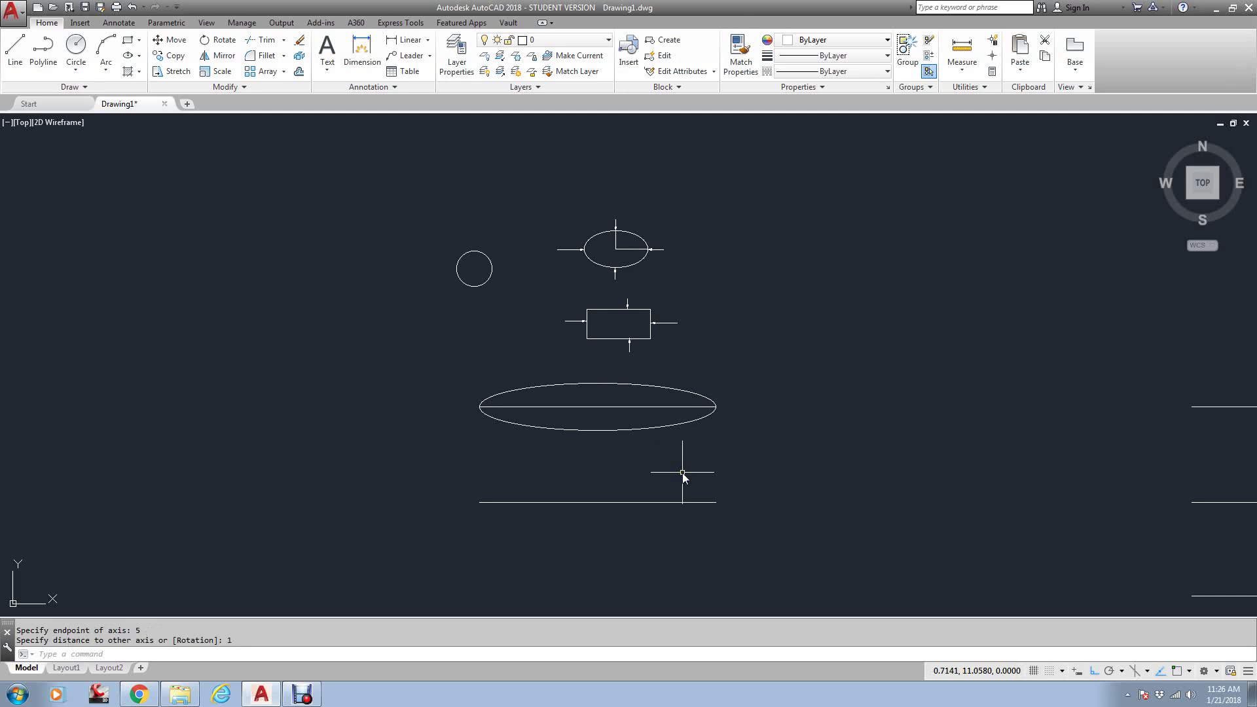
Draw an axis-end ellipse from the lower line's left end, length 10, other axis 1
{"action": "left_click", "coordinate": [139, 56]}
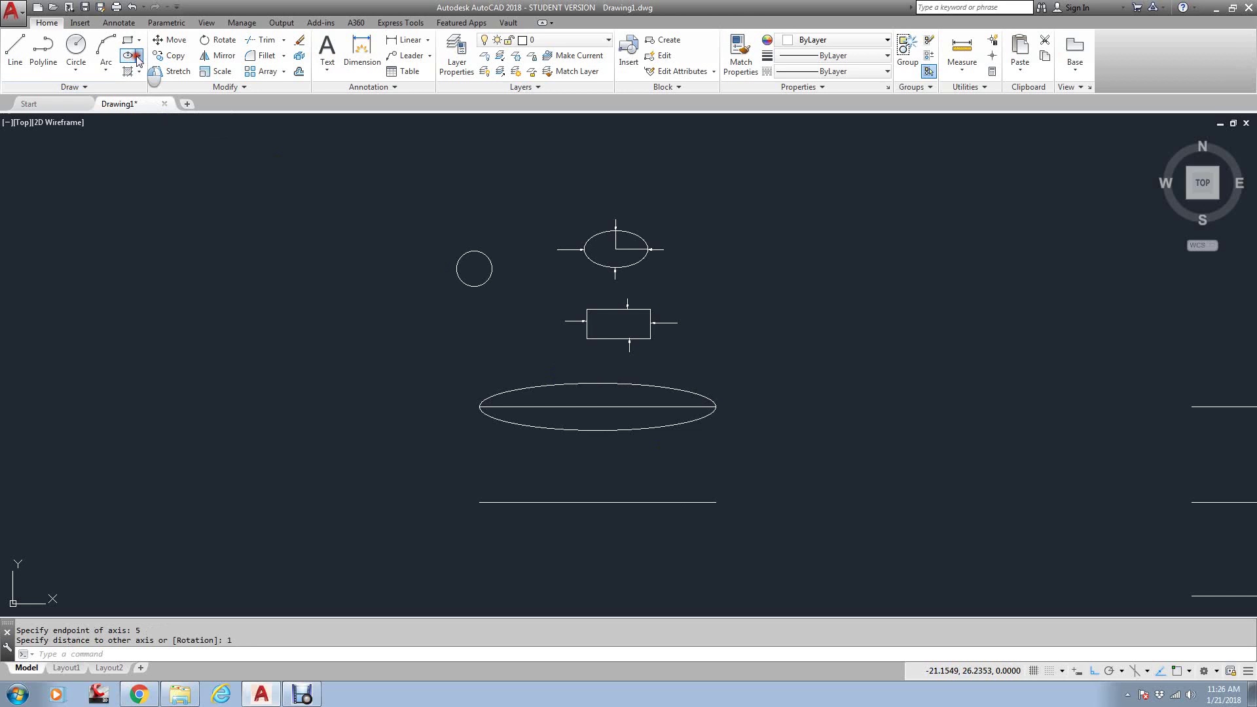
{"action": "left_click", "coordinate": [175, 102]}
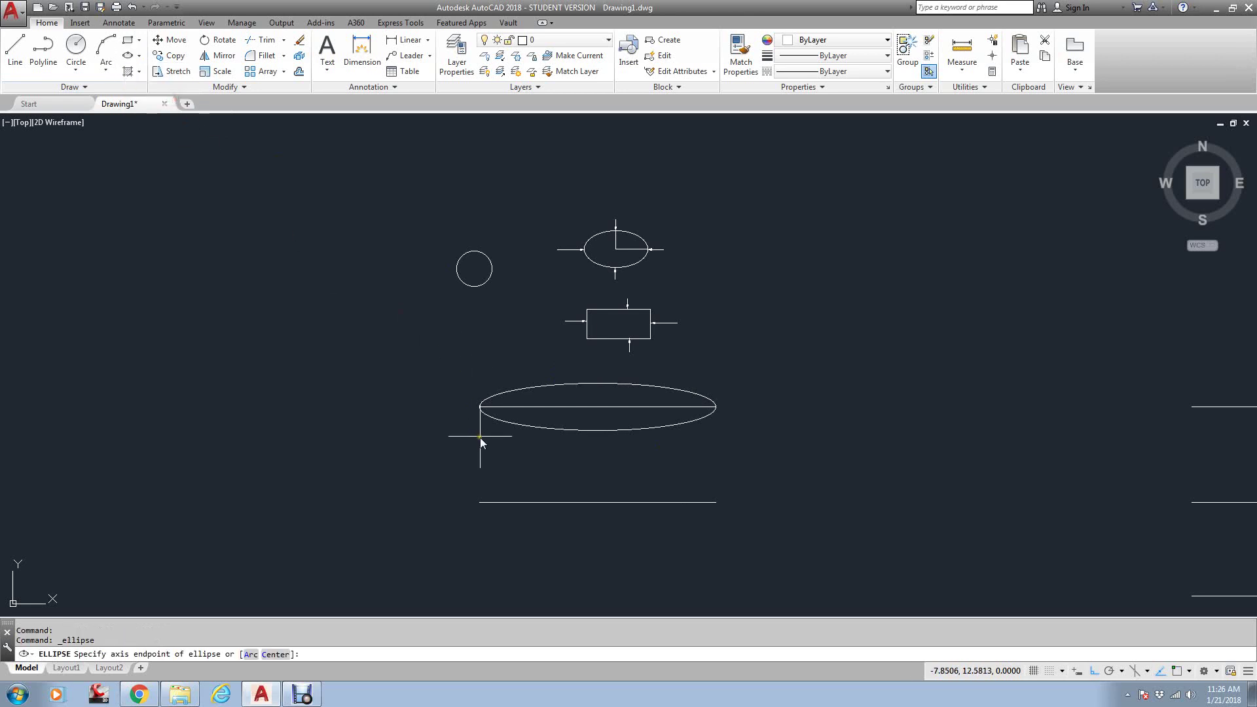
{"action": "left_click", "coordinate": [481, 500]}
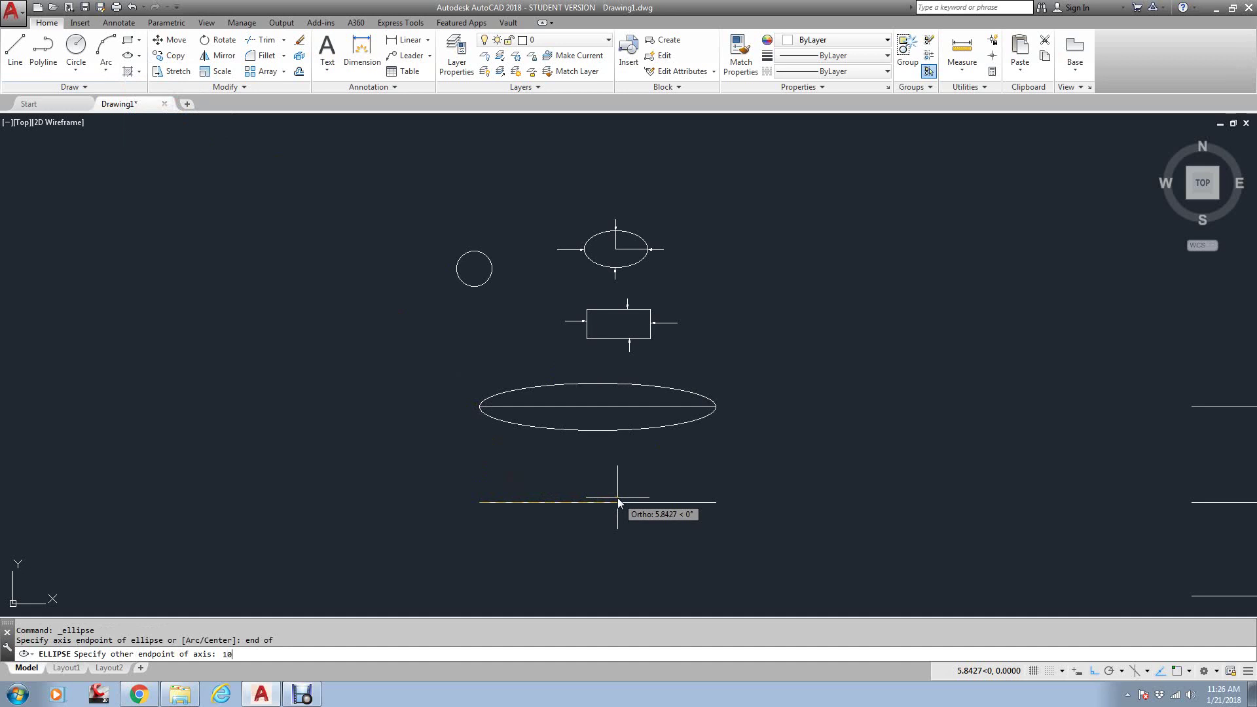
{"action": "key", "text": "Return"}
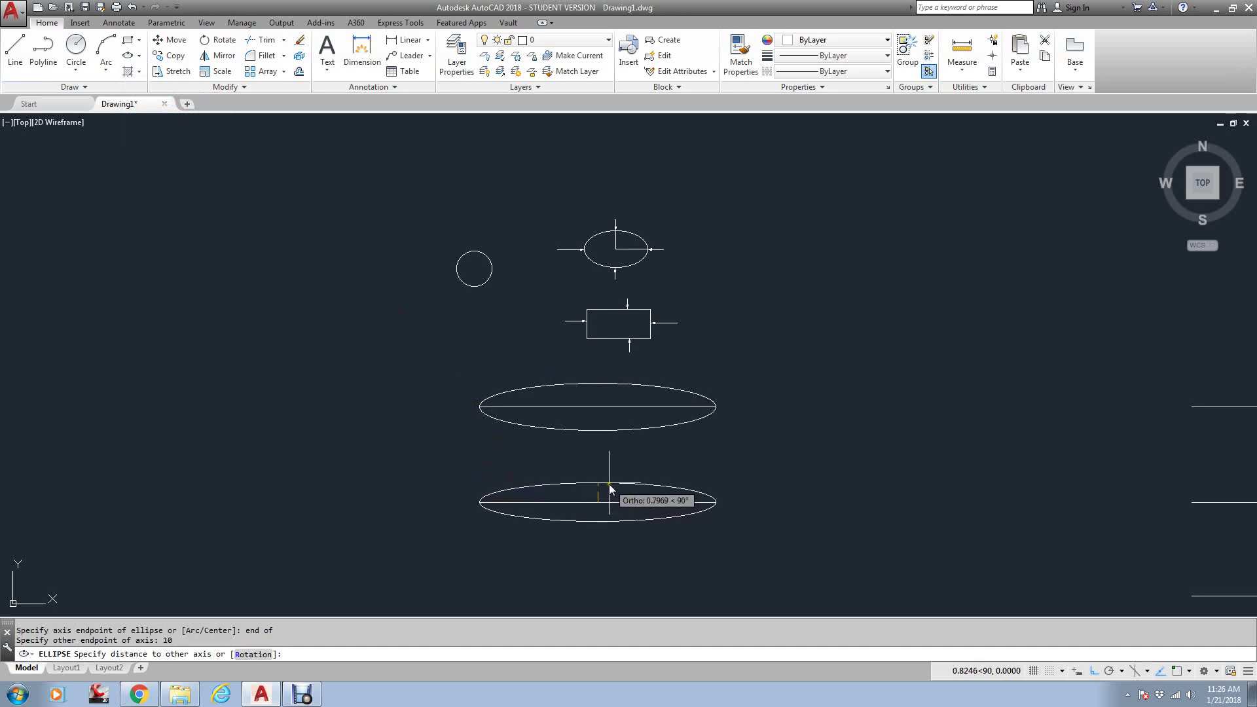
{"action": "type", "text": "1"}
{"action": "key", "text": "Return"}
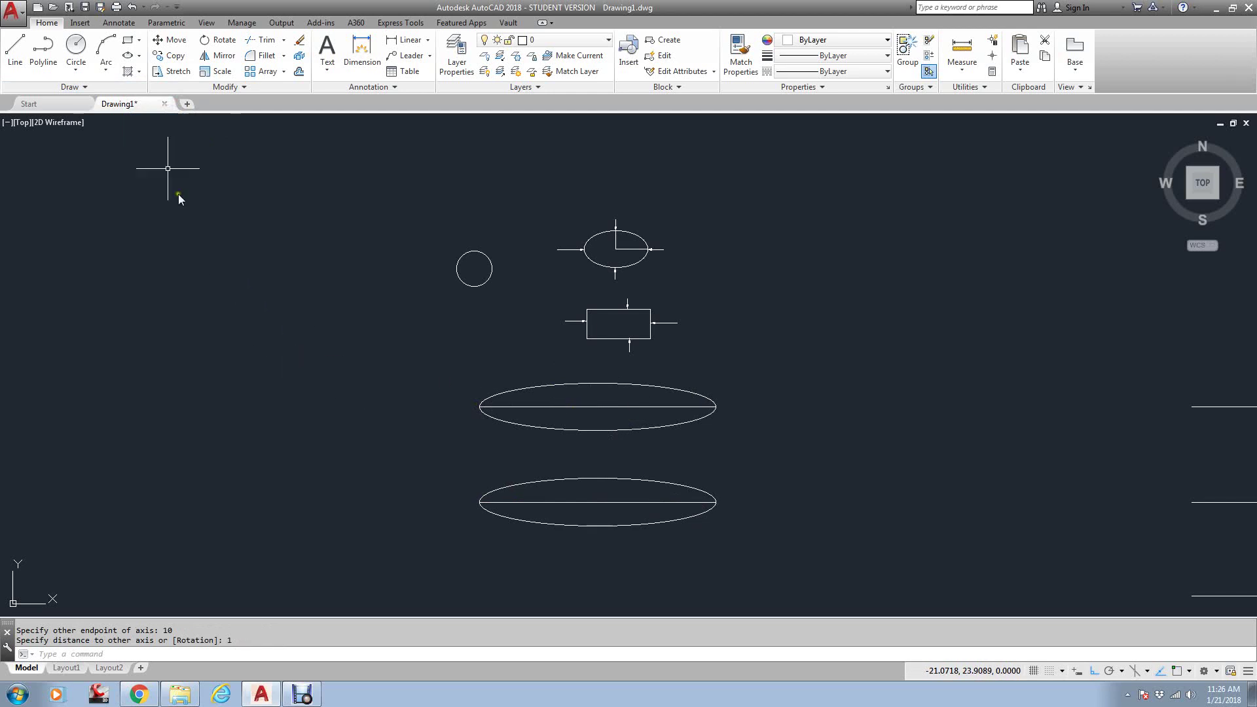
Draw a radius-2 circle left of the ellipses
{"action": "left_click", "coordinate": [76, 69]}
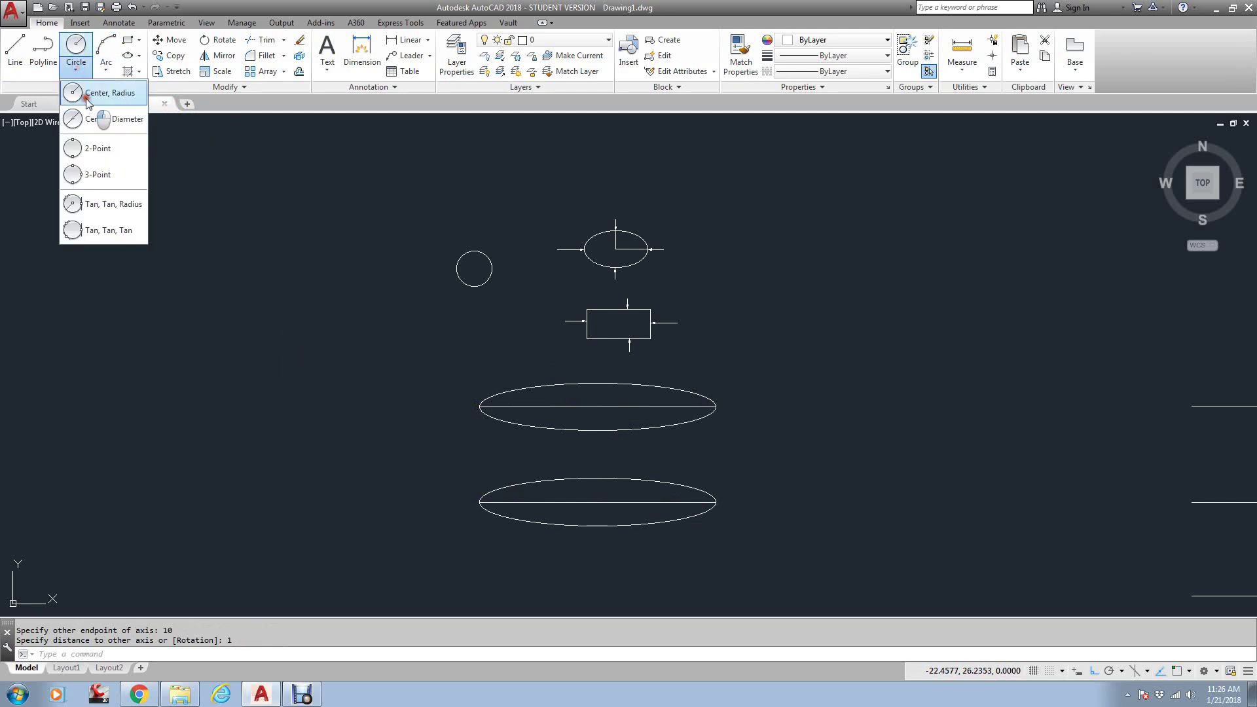
{"action": "left_click", "coordinate": [87, 94]}
{"action": "left_click", "coordinate": [221, 322]}
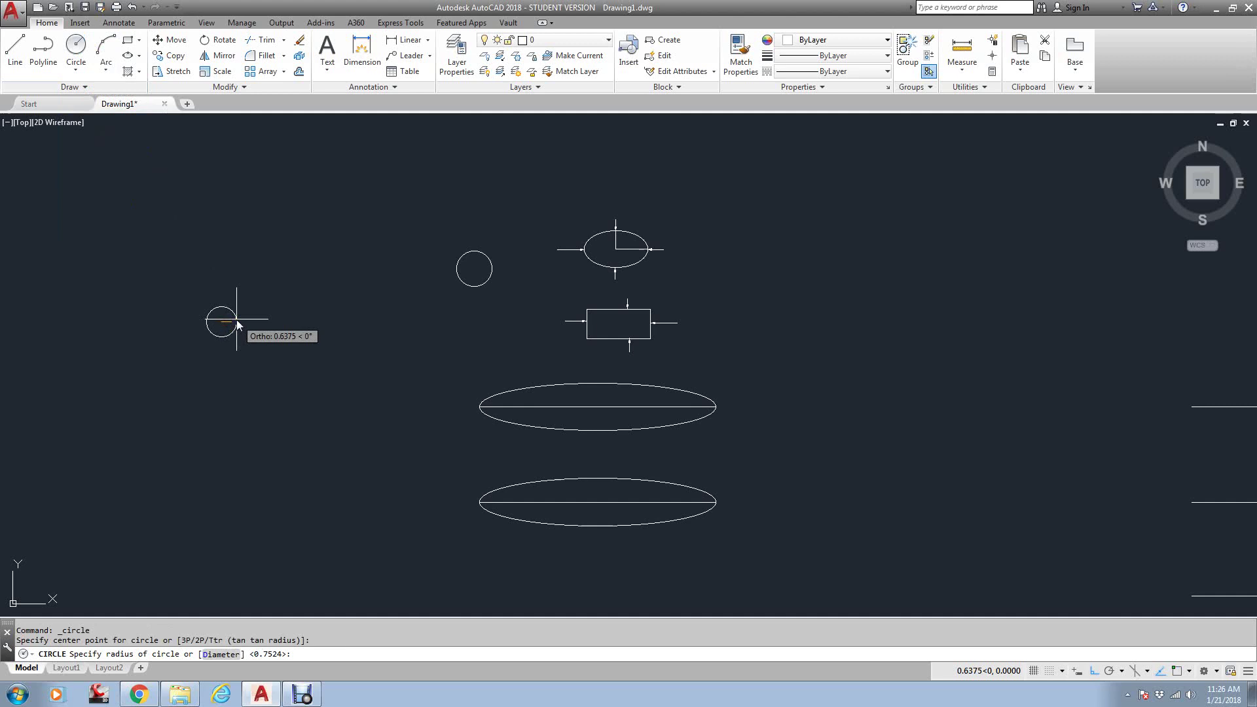
{"action": "type", "text": "2"}
{"action": "key", "text": "Return"}
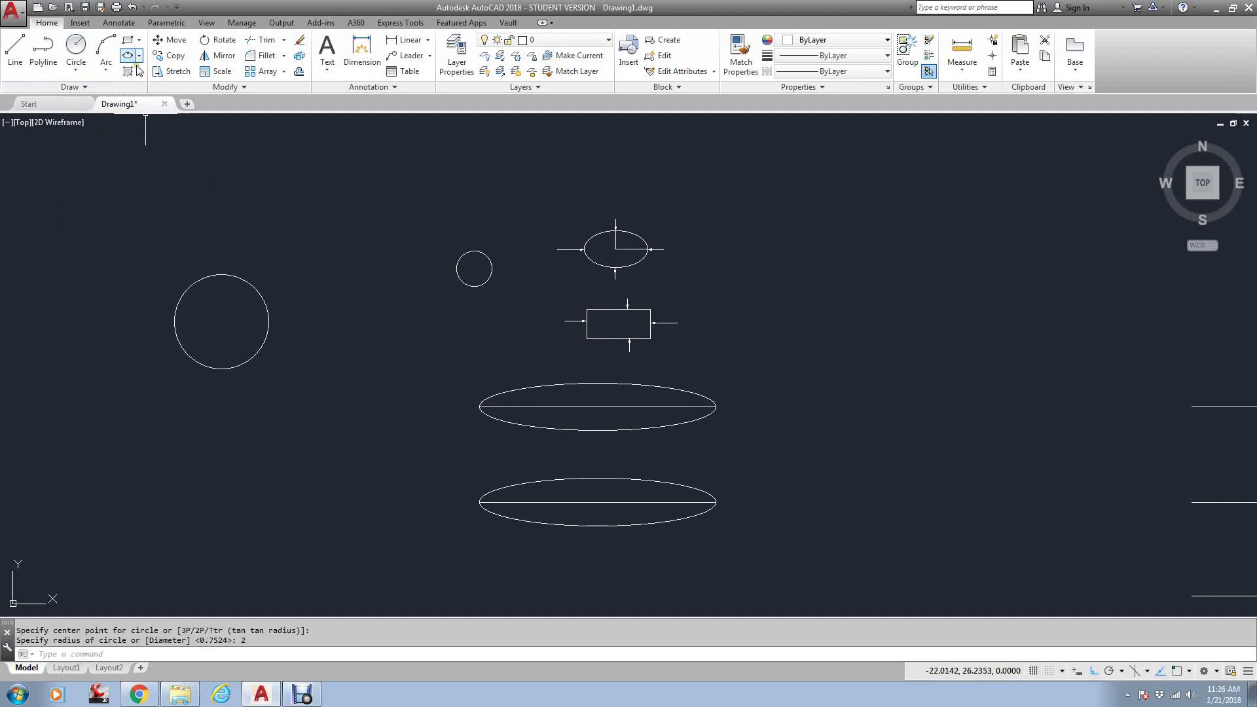
Draw a diameter-4 circle below the first one
{"action": "left_click", "coordinate": [76, 70]}
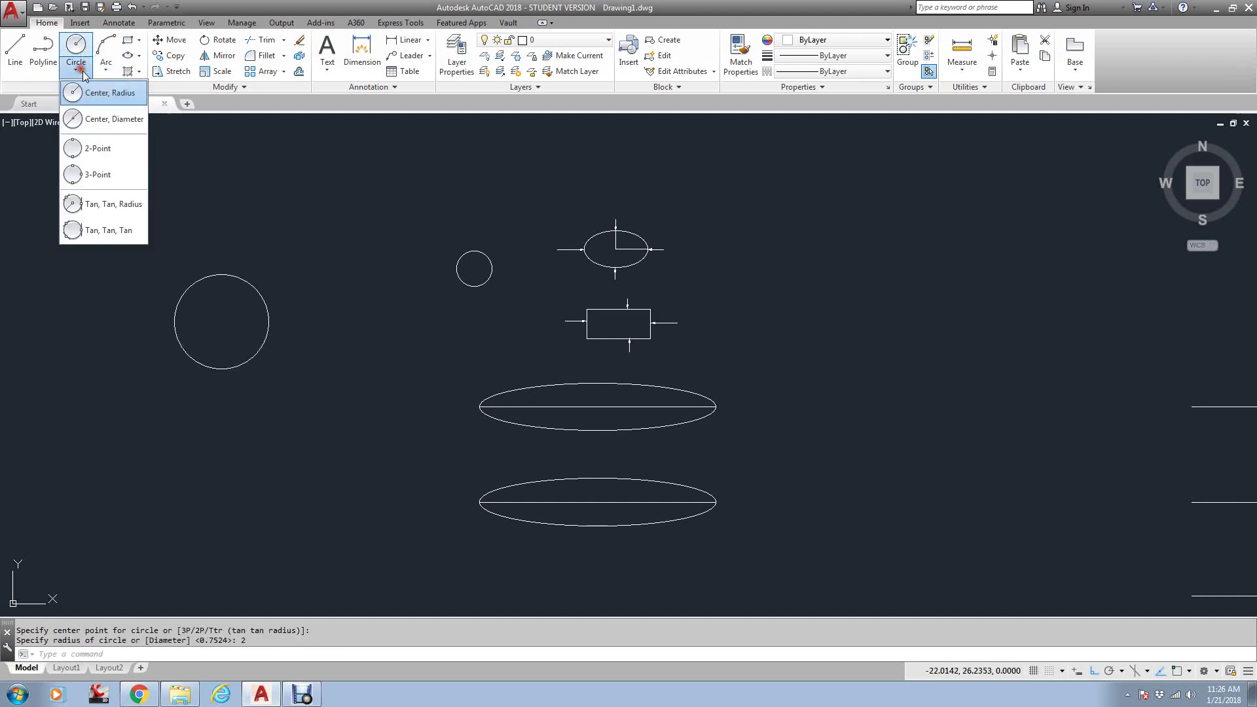
{"action": "left_click", "coordinate": [92, 121]}
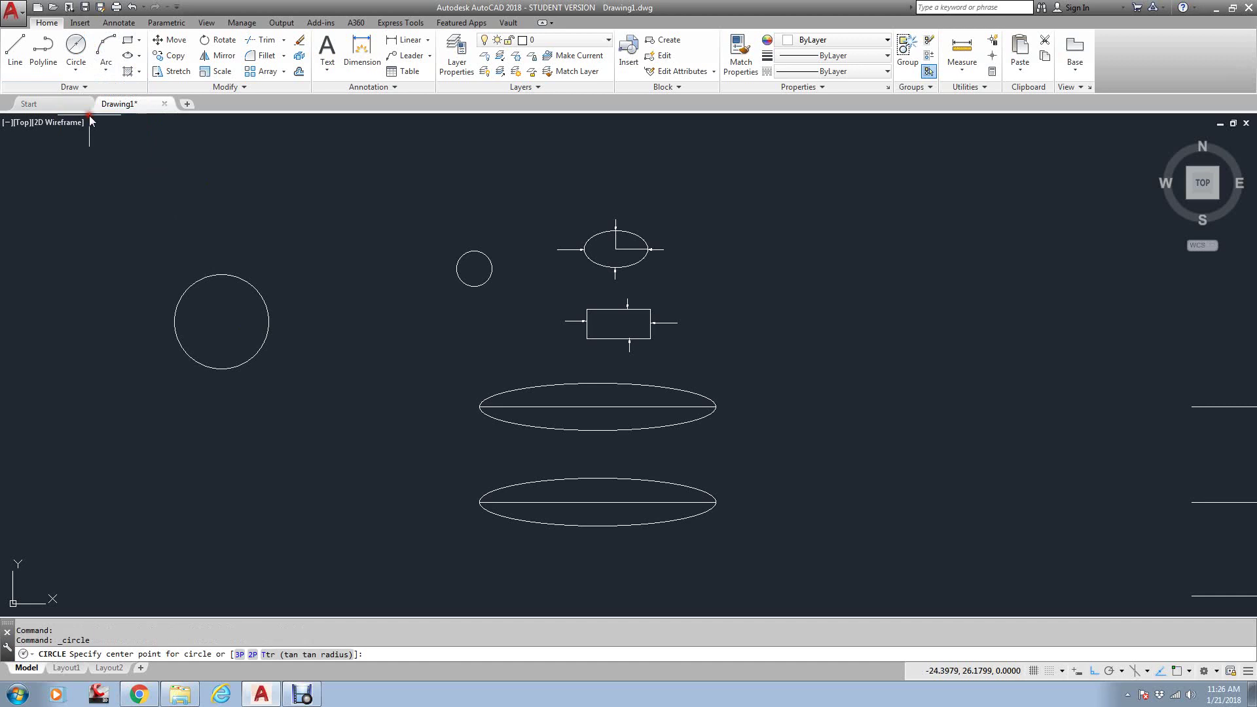
{"action": "left_click", "coordinate": [218, 459]}
{"action": "type", "text": "4"}
{"action": "key", "text": "Return"}
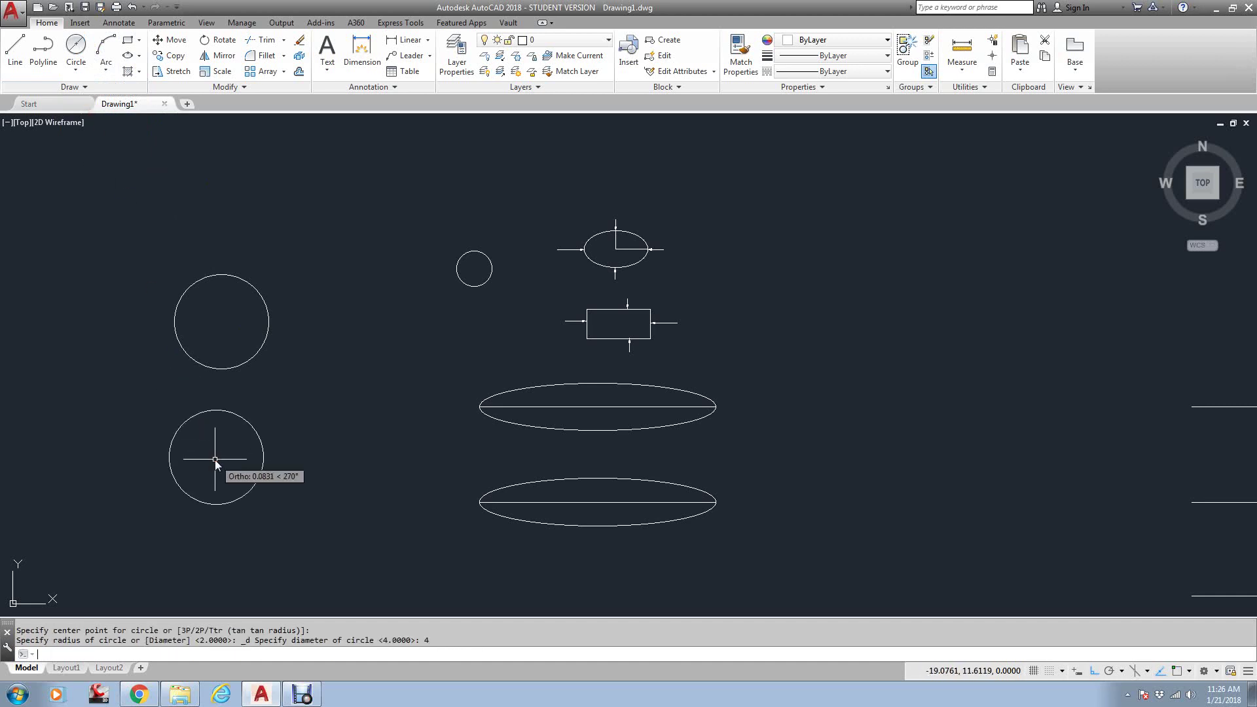
{"action": "type", "text": "m"}
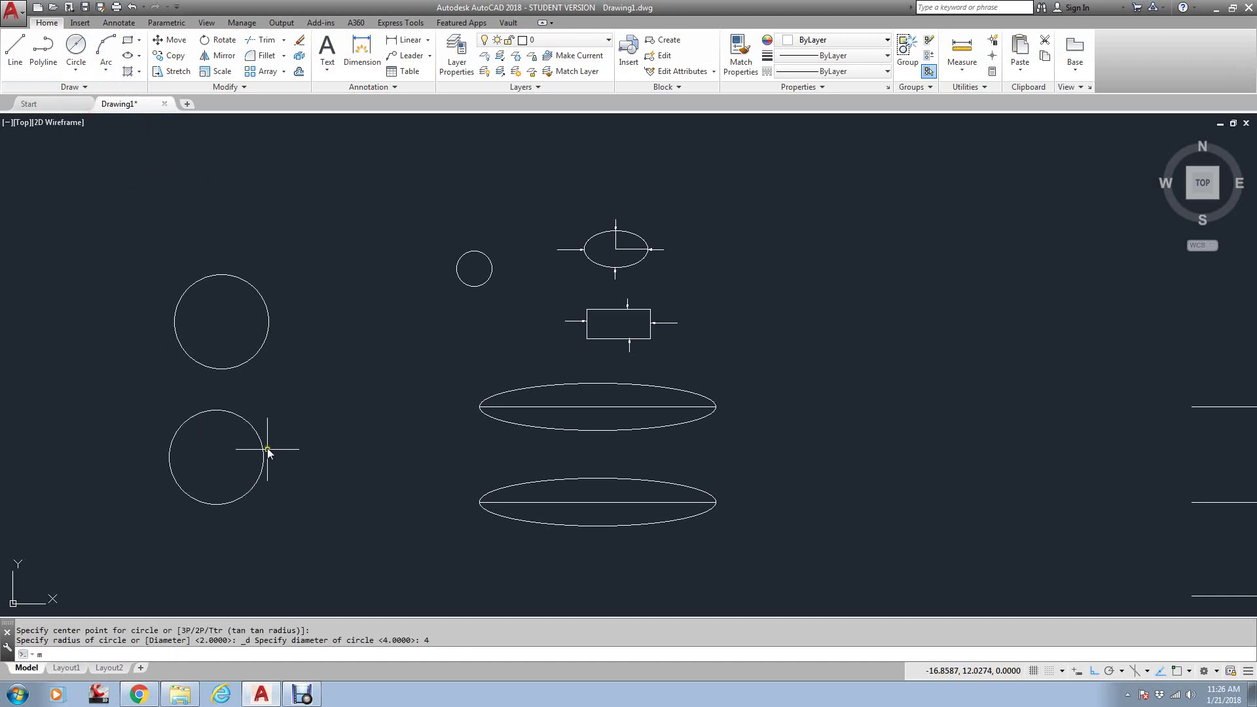
{"action": "key", "text": "Return"}
{"action": "key", "text": "Escape"}
{"action": "key", "text": "Escape"}
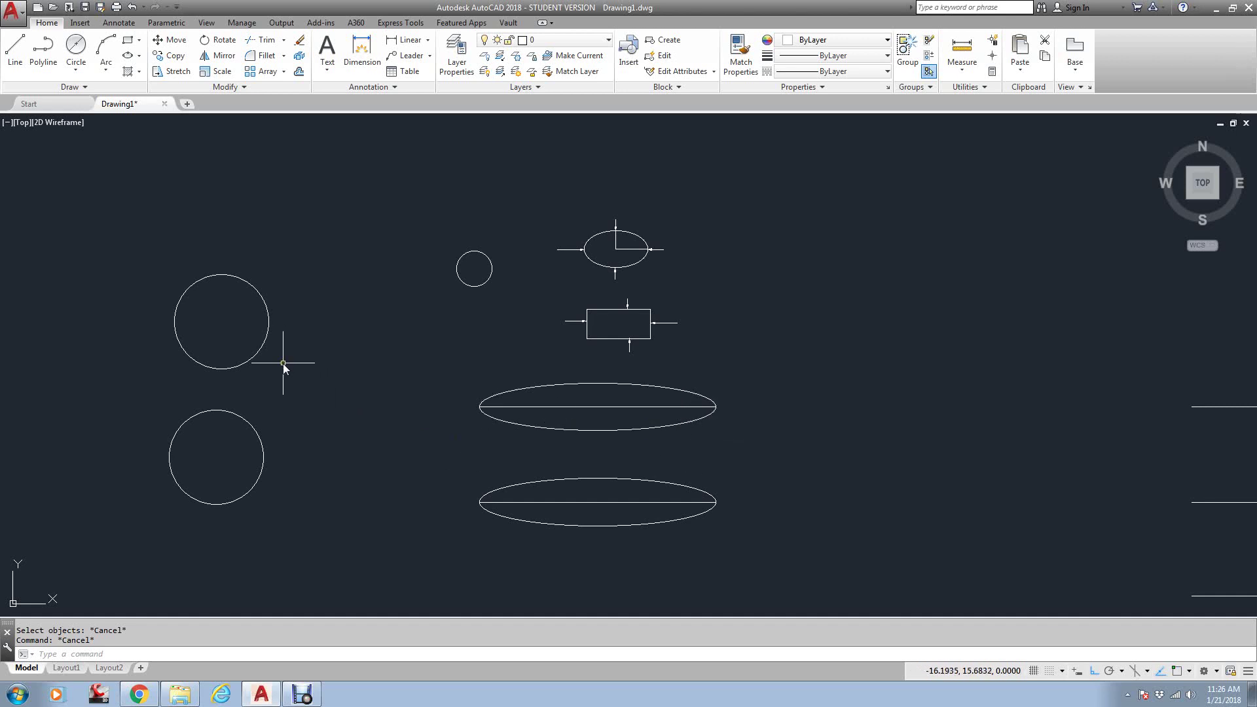
Pan the view to show the three right-hand reference lines beside the ellipses
{"action": "middle_click_drag", "start_coordinate": [628, 481], "coordinate": [639, 356]}
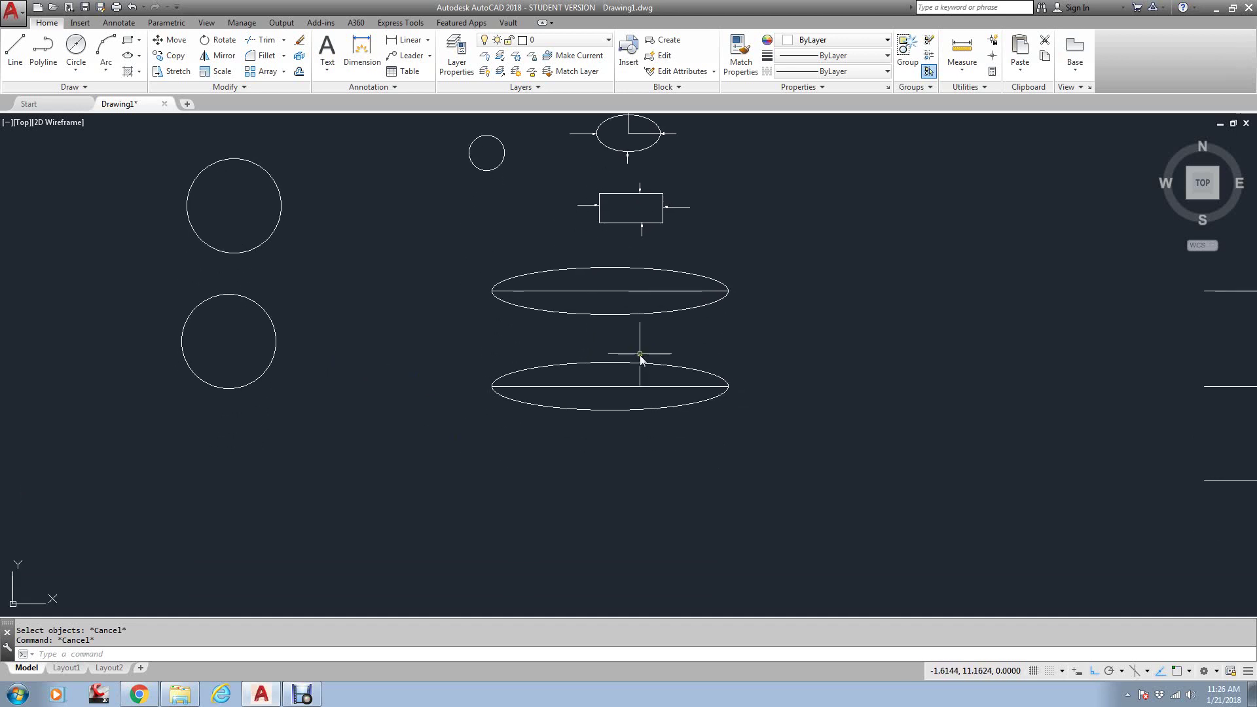
{"action": "mouse_move", "coordinate": [790, 368]}
{"action": "middle_mouse_down"}
{"action": "mouse_move", "coordinate": [423, 411]}
{"action": "mouse_move", "coordinate": [343, 376]}
{"action": "middle_mouse_up"}
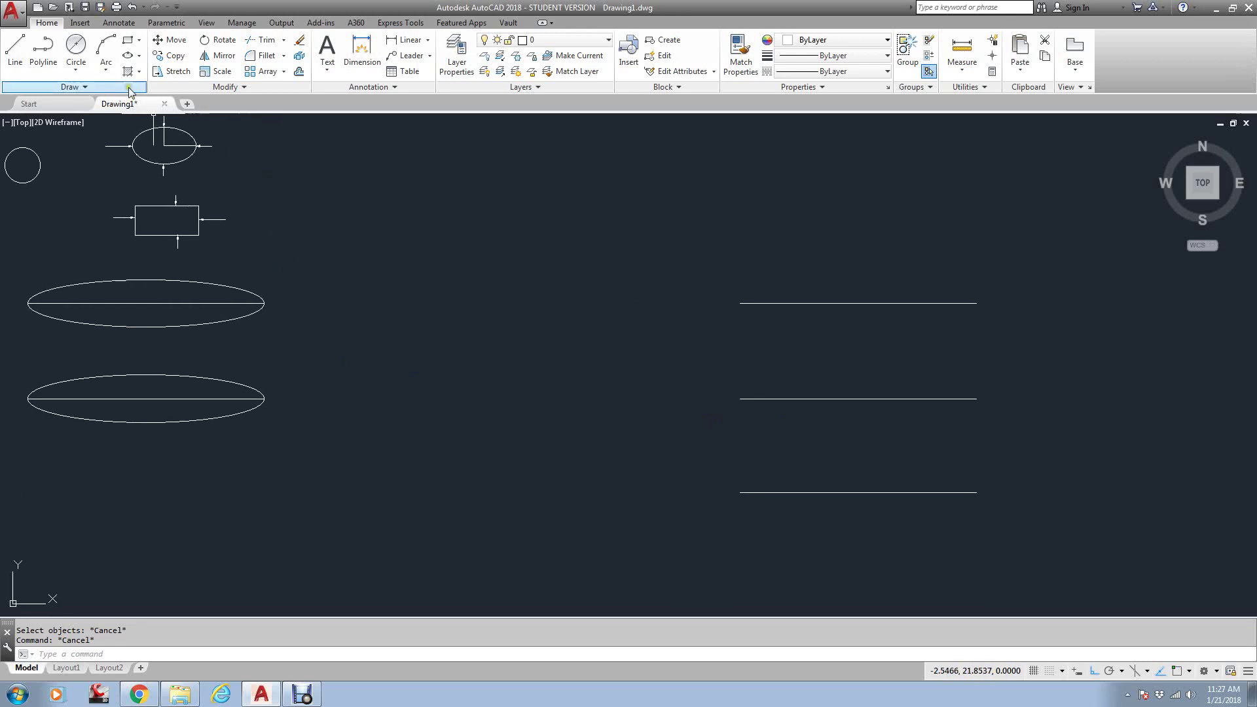
Start an elliptical arc at the top line's left endpoint with axis length 10 and other-axis distance 1
{"action": "left_click", "coordinate": [139, 56]}
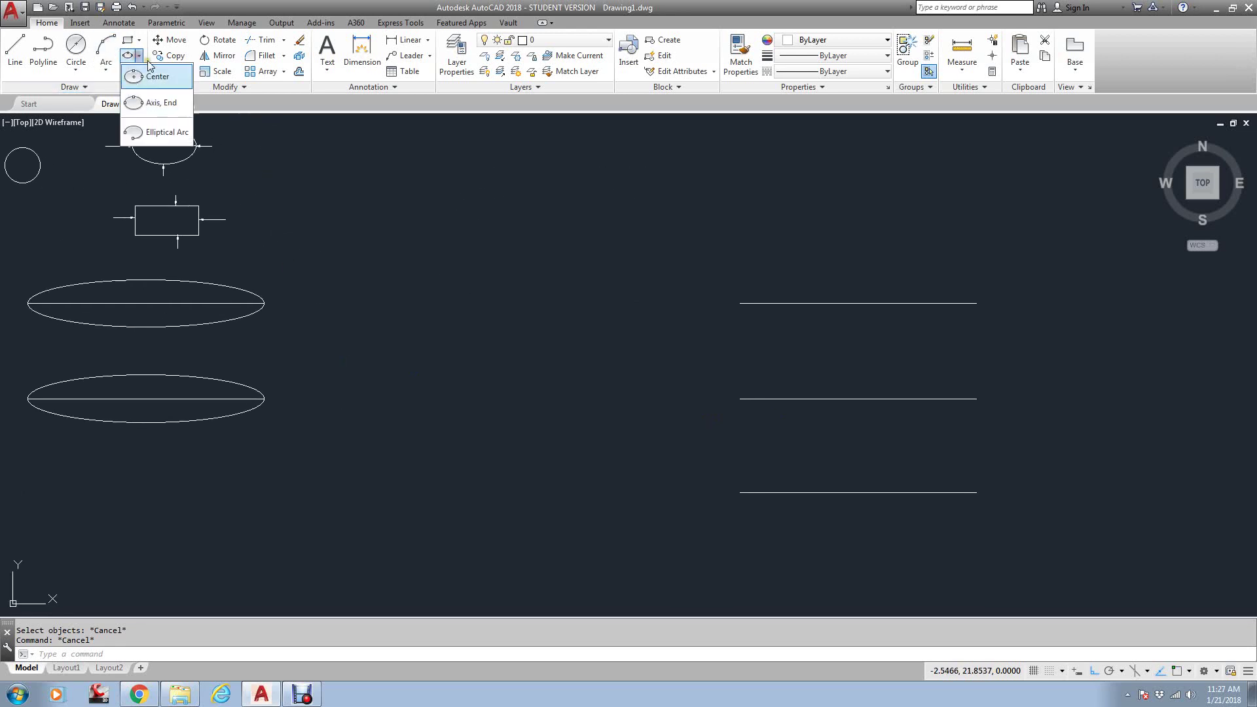
{"action": "left_click", "coordinate": [172, 133]}
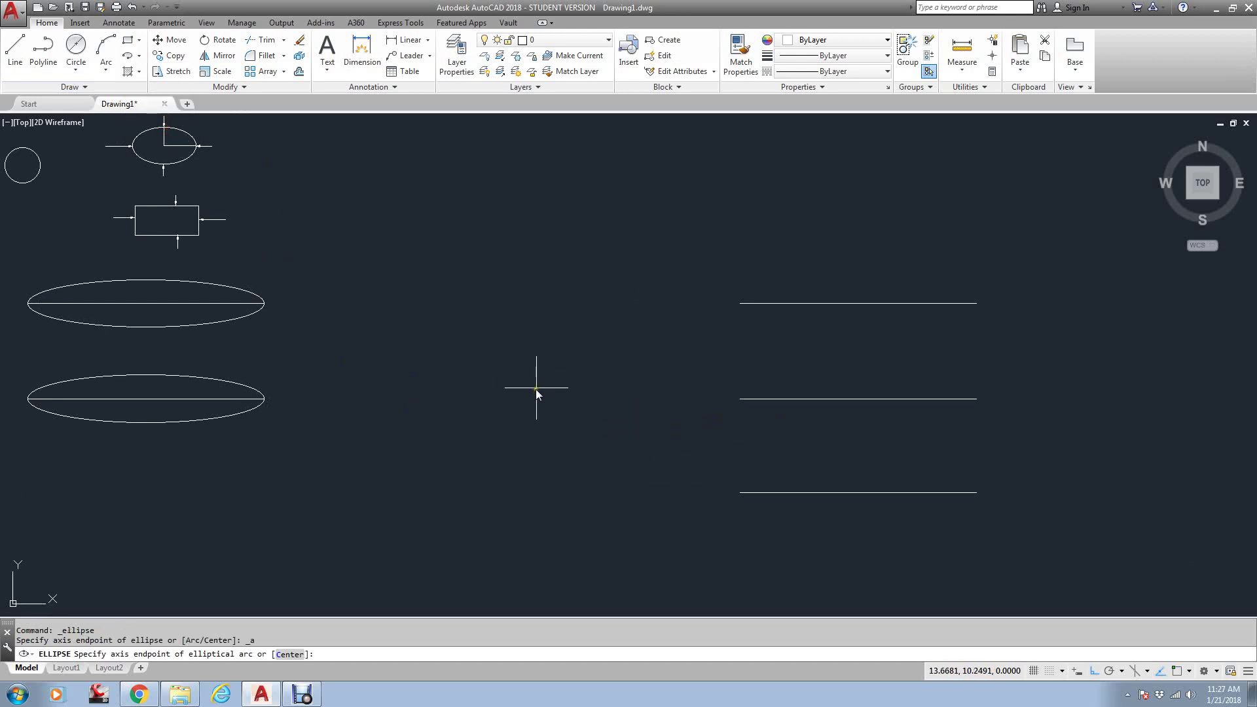
{"action": "type", "text": "end"}
{"action": "key", "text": "Return"}
{"action": "left_click", "coordinate": [741, 303]}
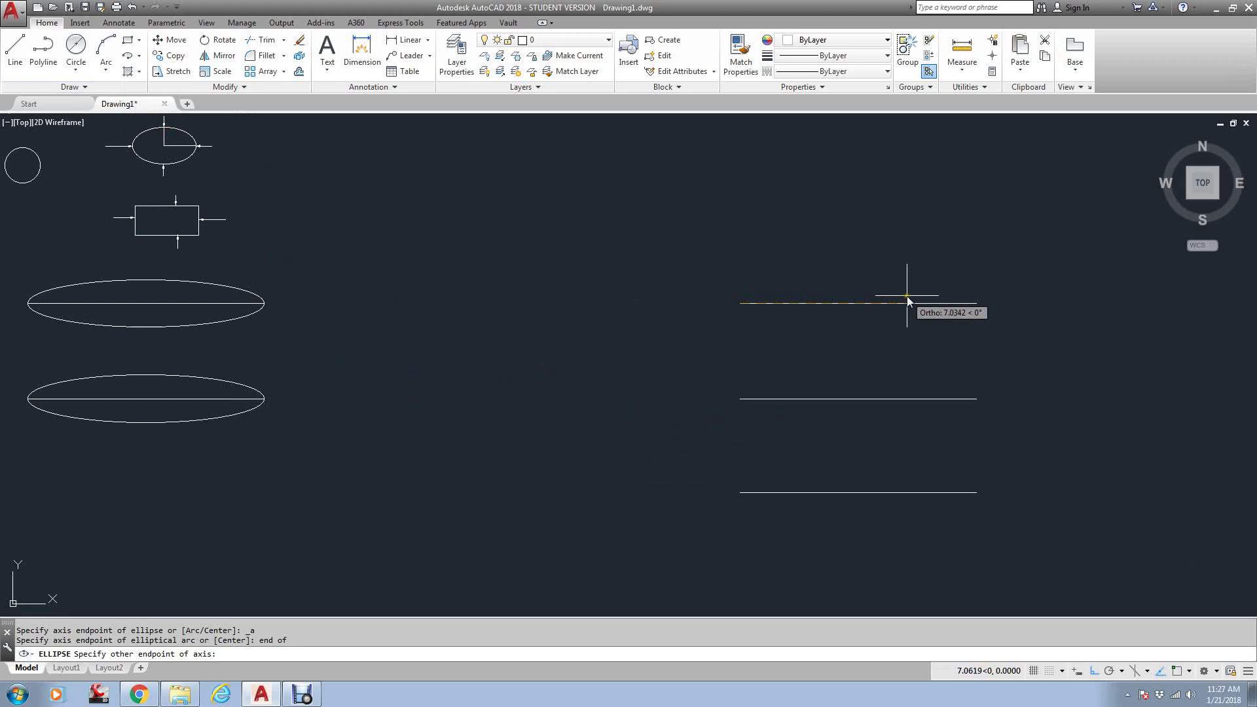
{"action": "type", "text": "10"}
{"action": "key", "text": "Return"}
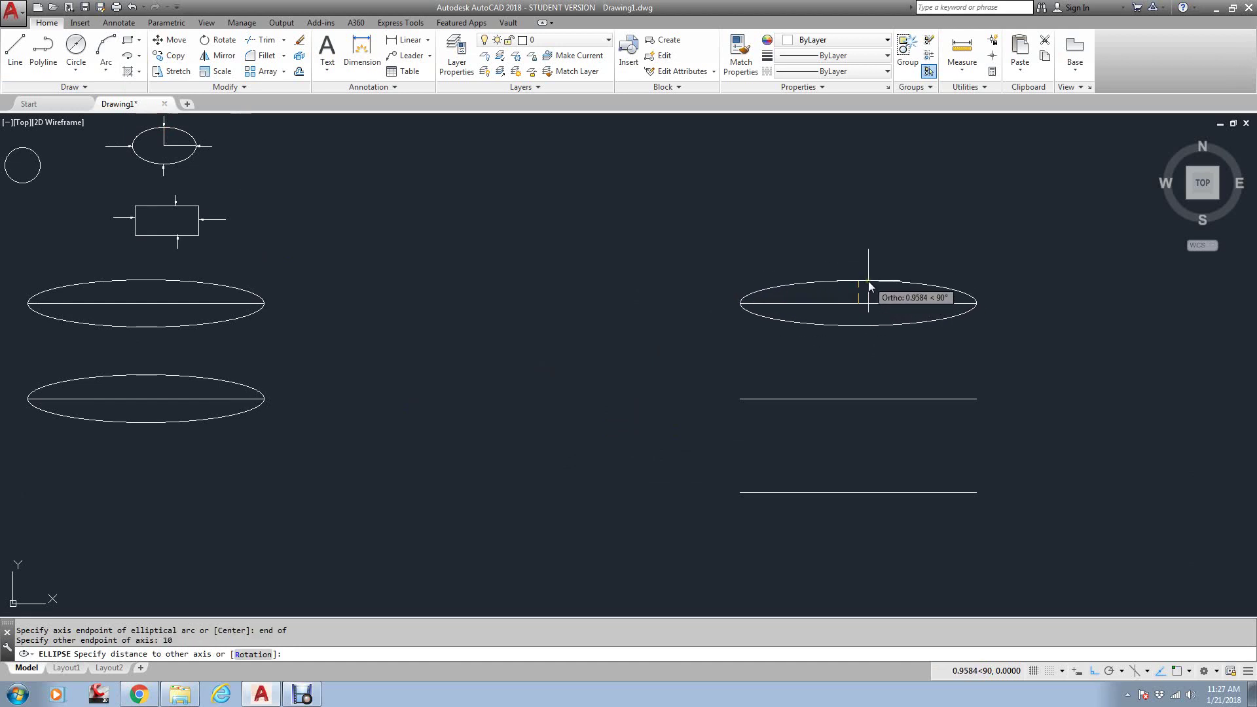
{"action": "type", "text": "1"}
{"action": "key", "text": "Return"}
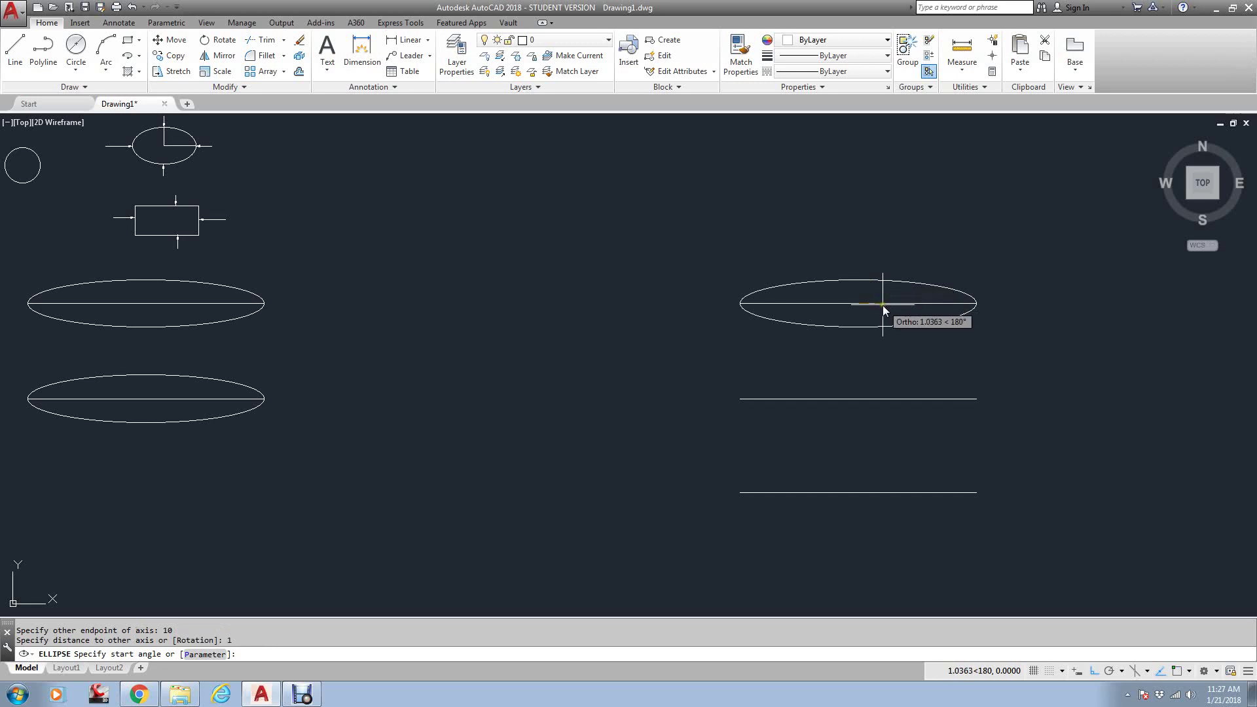
With Ortho off, sweep the arc from the right axis end to the left endpoint, forming a half-ellipse above the line
{"action": "type", "text": "end"}
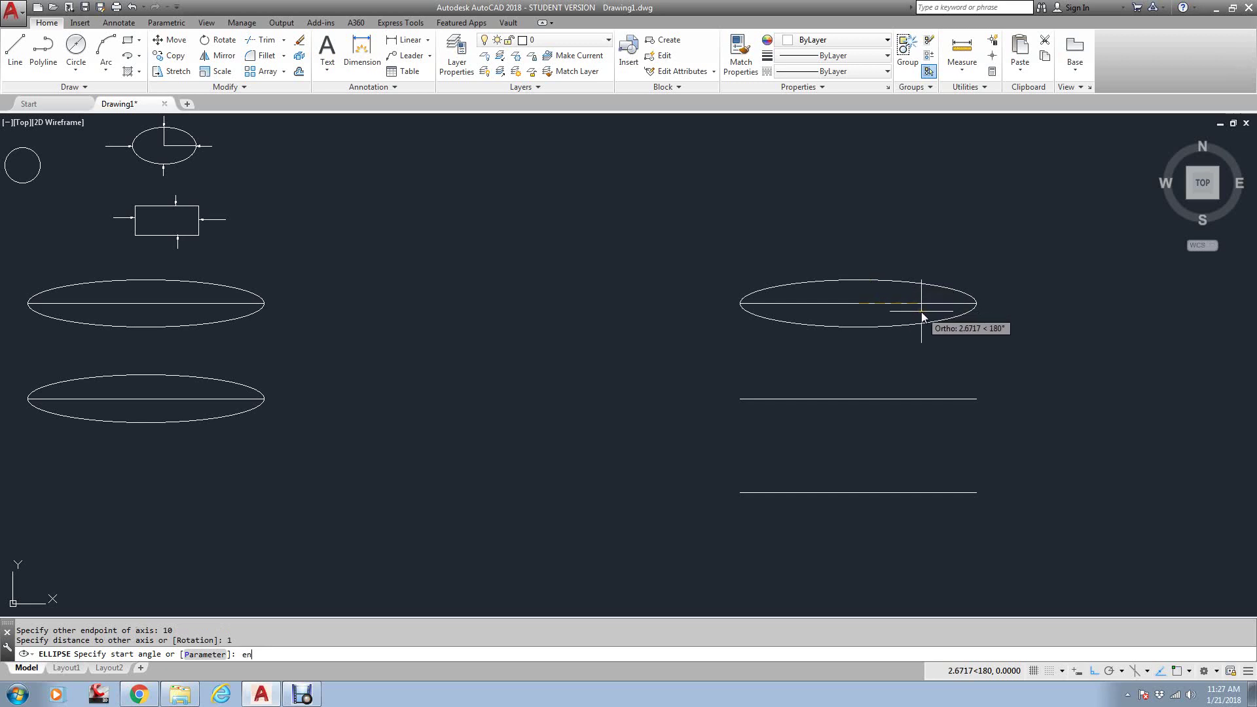
{"action": "key", "text": "Return"}
{"action": "left_click", "coordinate": [976, 303]}
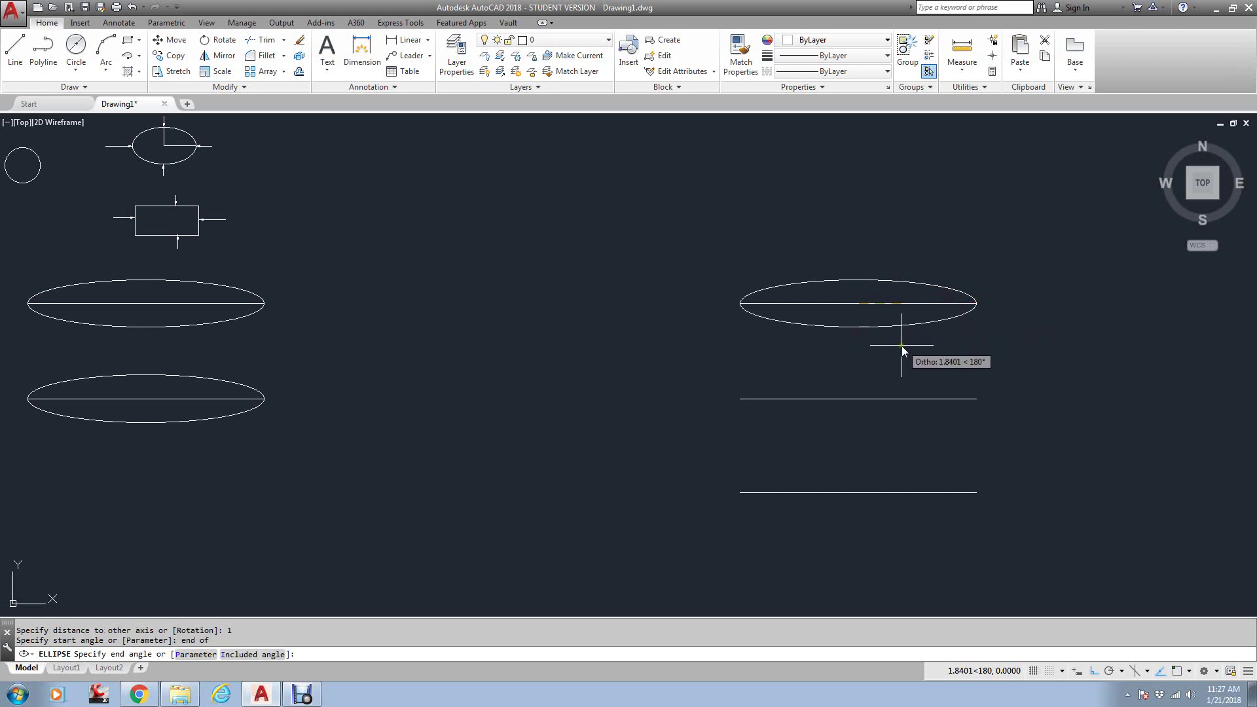
{"action": "key", "text": "F8"}
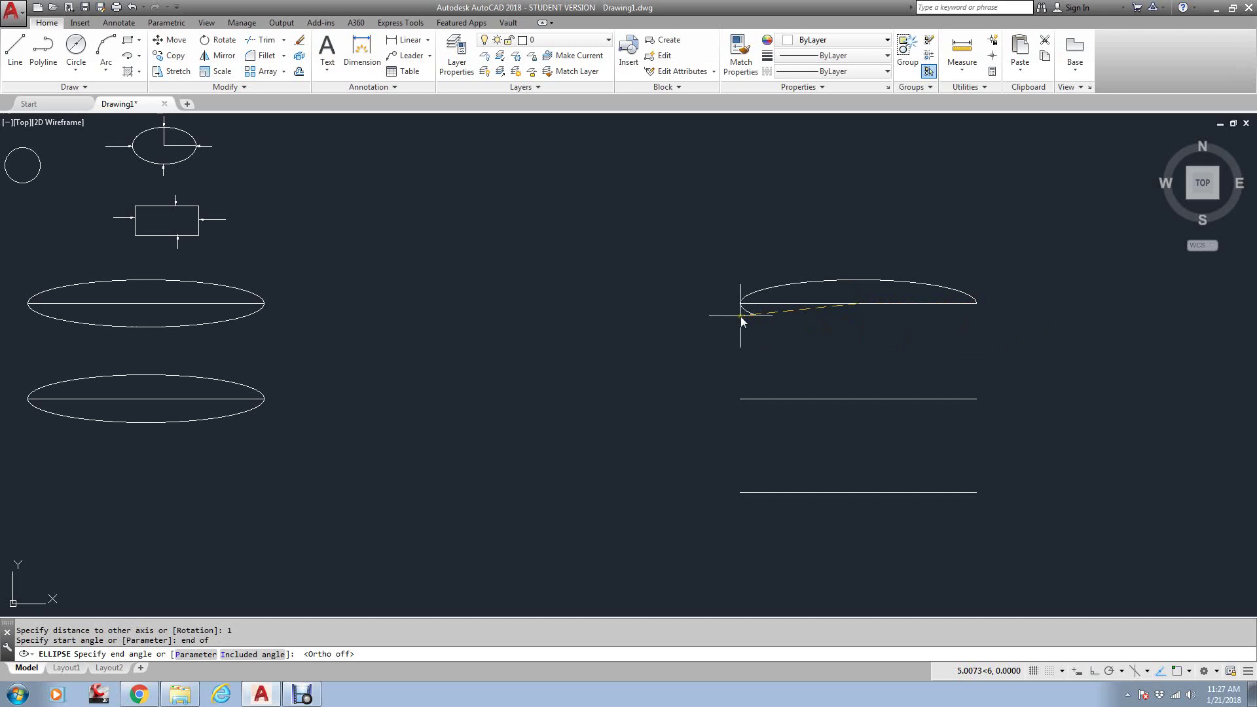
{"action": "type", "text": "end"}
{"action": "key", "text": "Return"}
{"action": "left_click", "coordinate": [740, 316]}
{"action": "key", "text": "Return"}
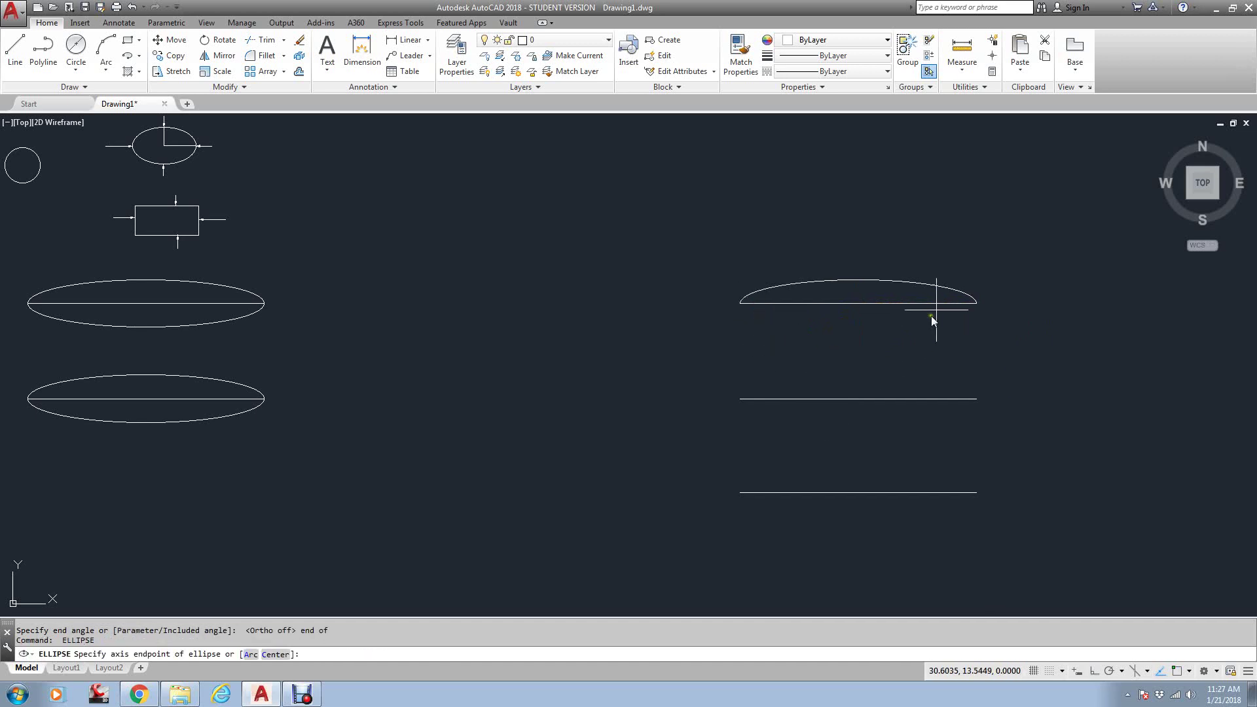
{"action": "scroll", "coordinate": [957, 305], "scroll_direction": "up", "scroll_amount": 4}
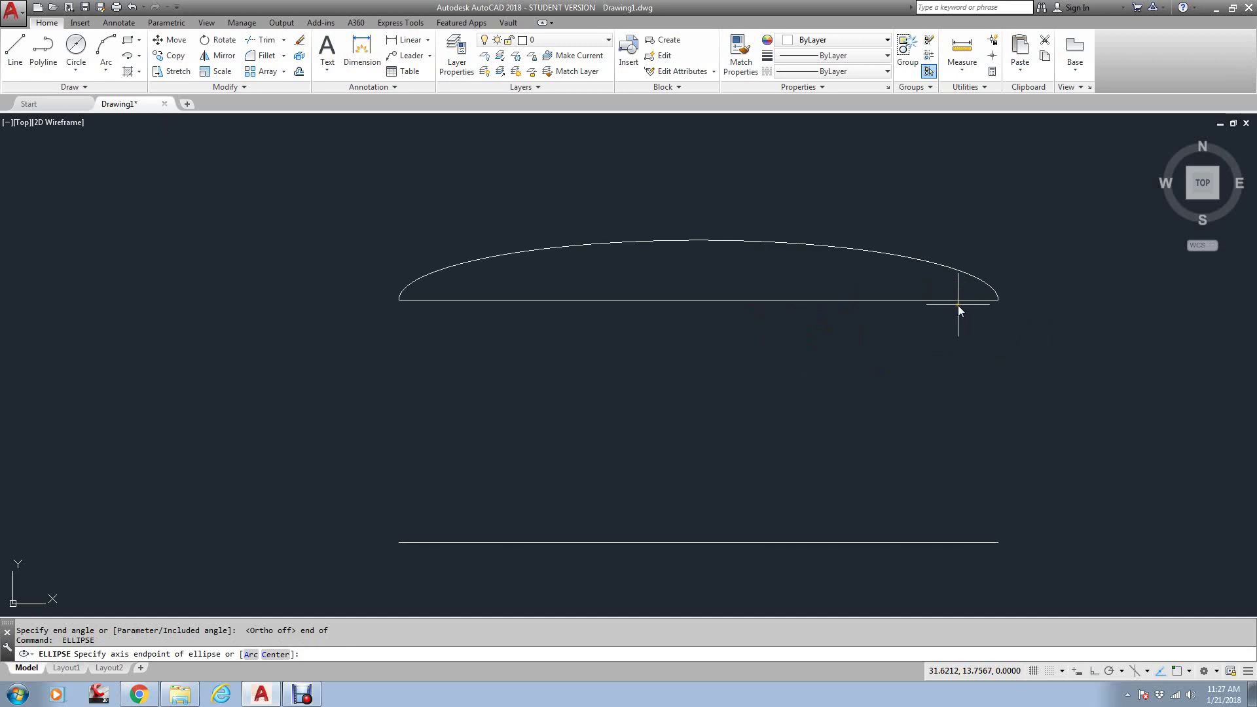
{"action": "scroll", "coordinate": [957, 305], "scroll_direction": "down", "scroll_amount": 2}
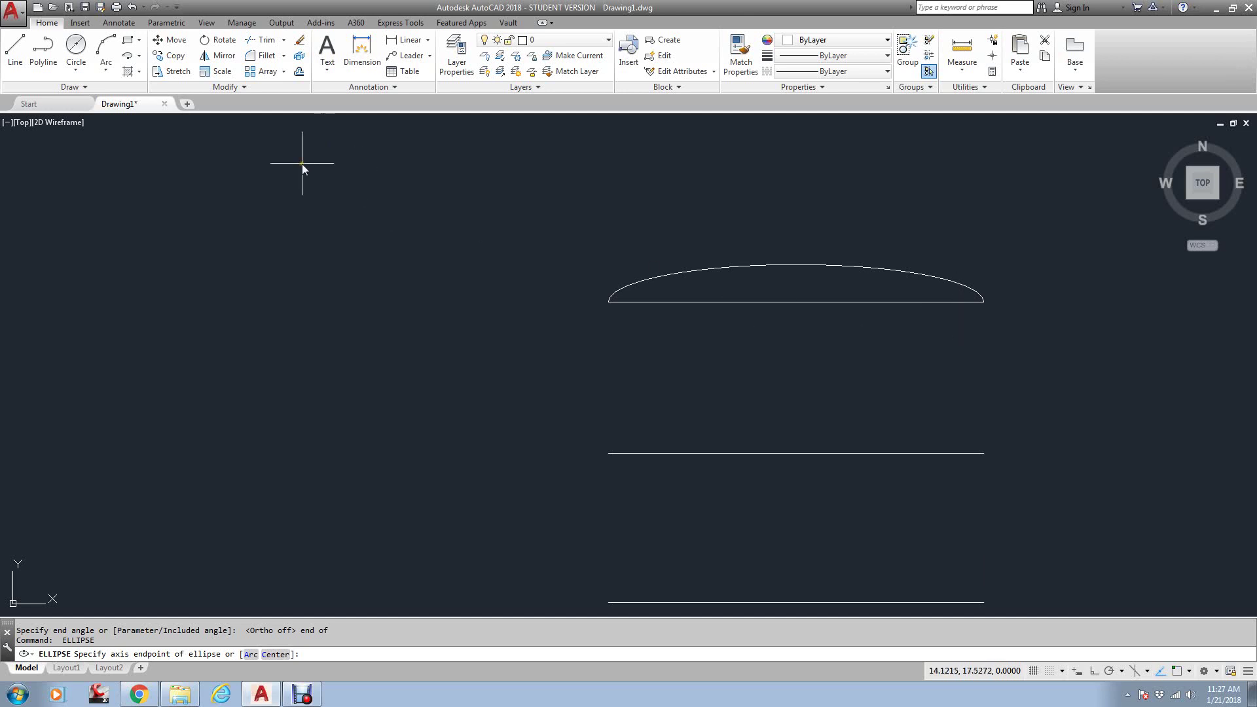
Draw a horizontal elliptical arc above-left of the half arc, open at the bottom between lower-right and lower-left angles
{"action": "left_click", "coordinate": [127, 55]}
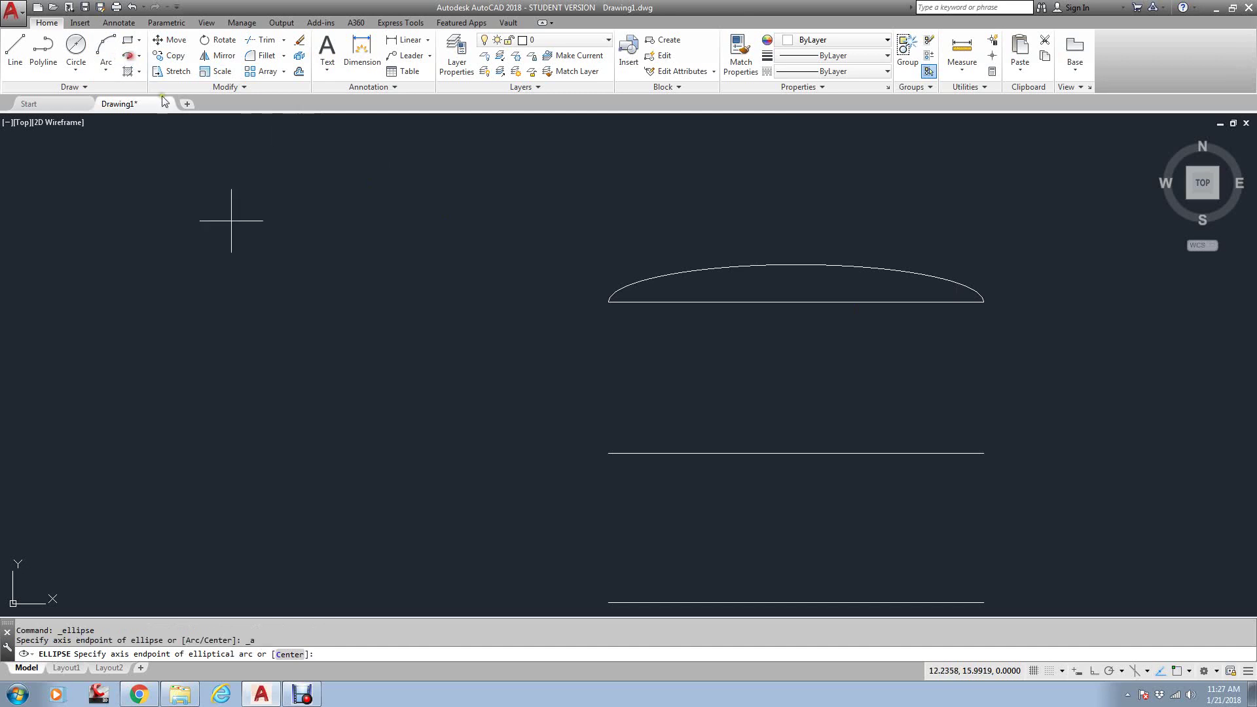
{"action": "scroll", "coordinate": [562, 352], "scroll_direction": "down", "scroll_amount": 1}
{"action": "left_click", "coordinate": [340, 203]}
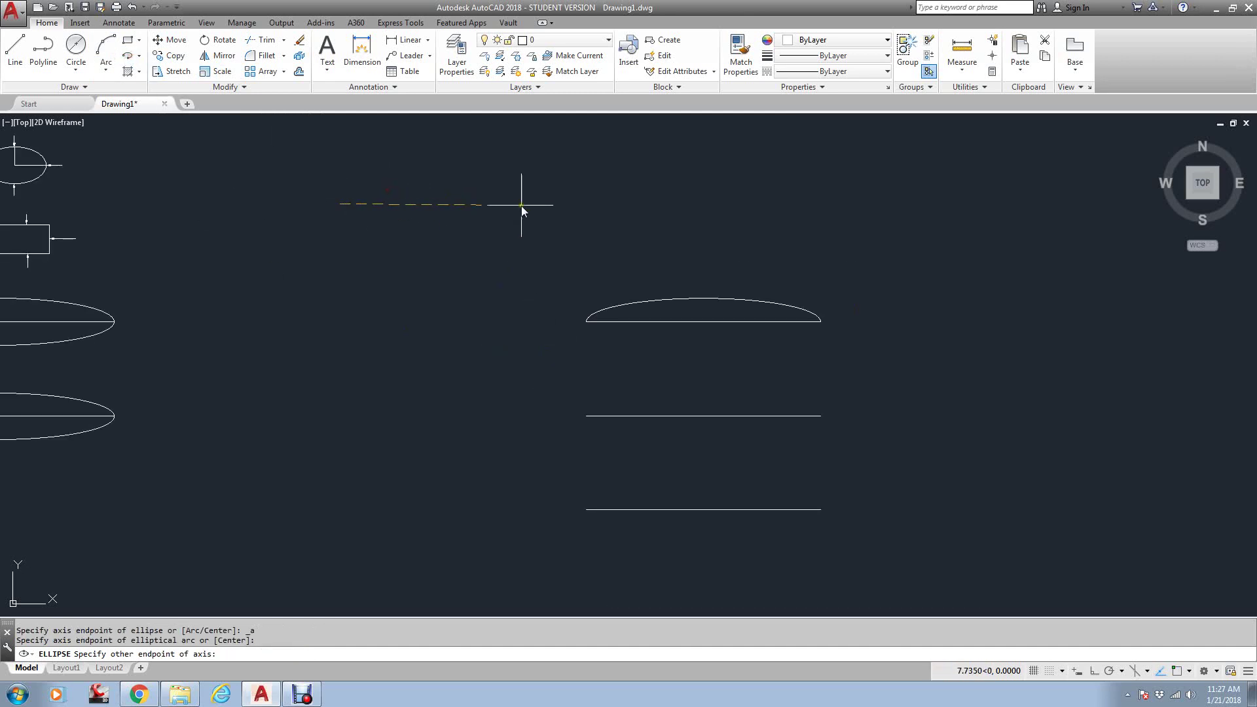
{"action": "key", "text": "F8"}
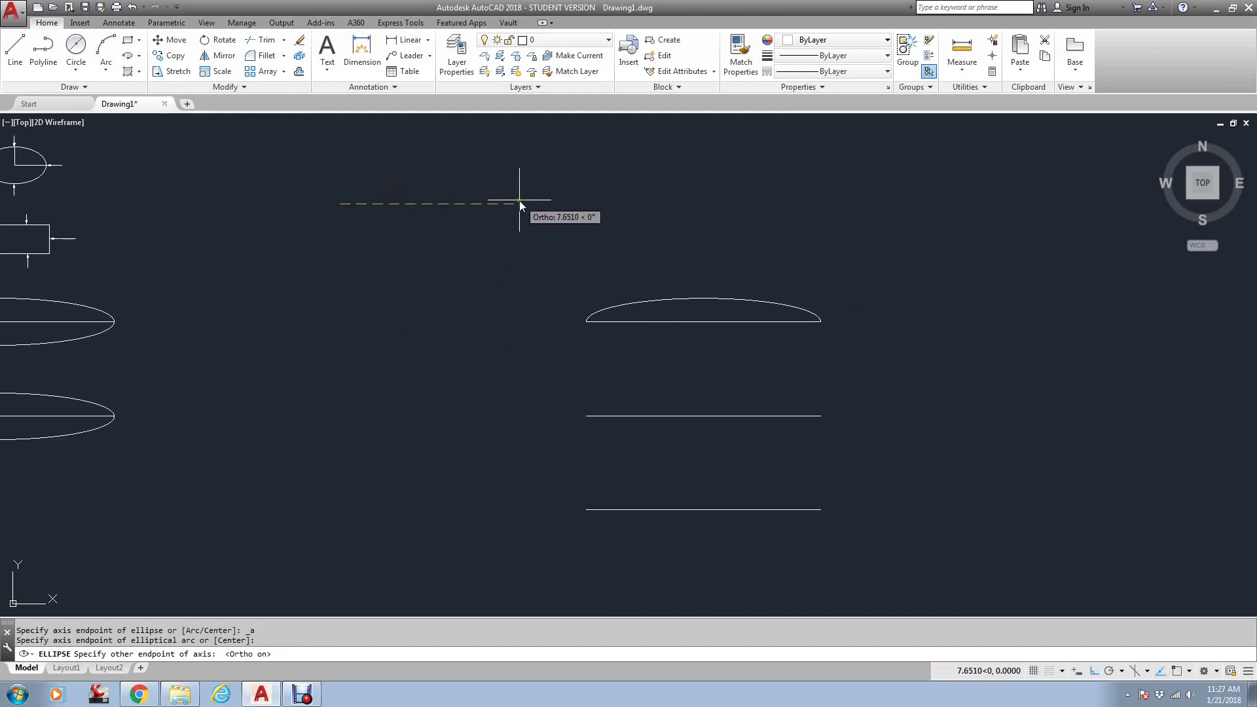
{"action": "left_click", "coordinate": [512, 199]}
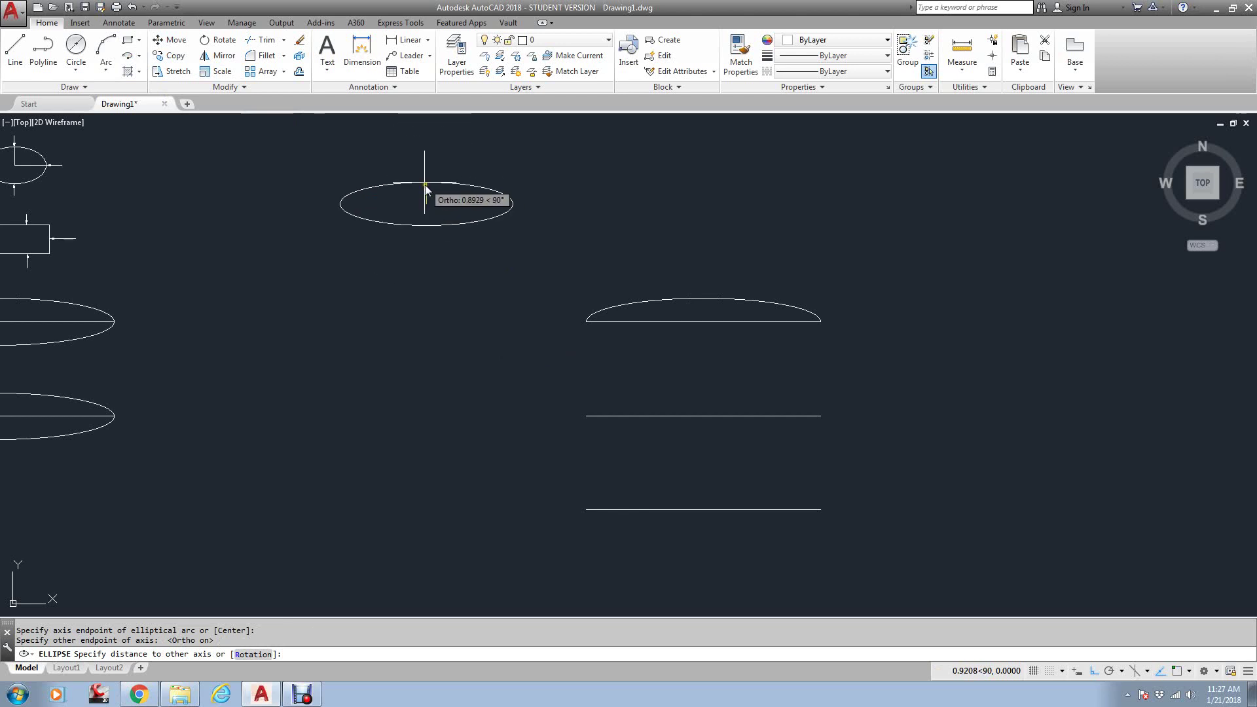
{"action": "left_click", "coordinate": [427, 179]}
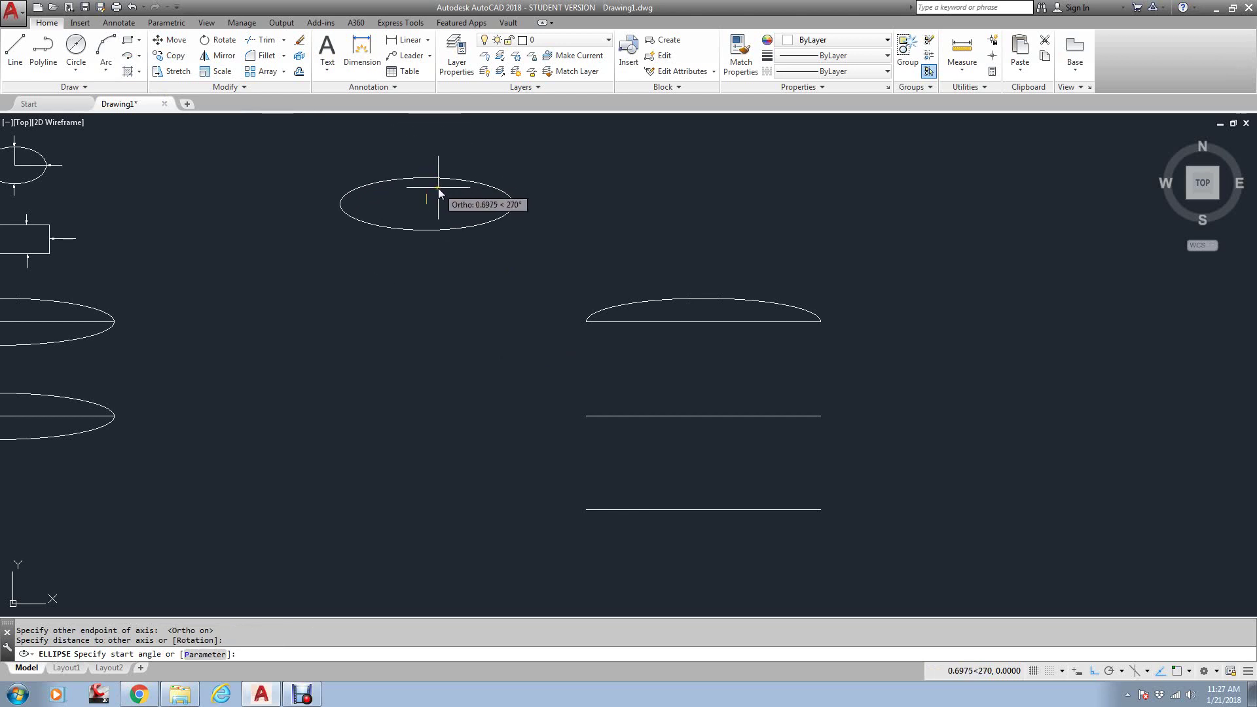
{"action": "key", "text": "F8"}
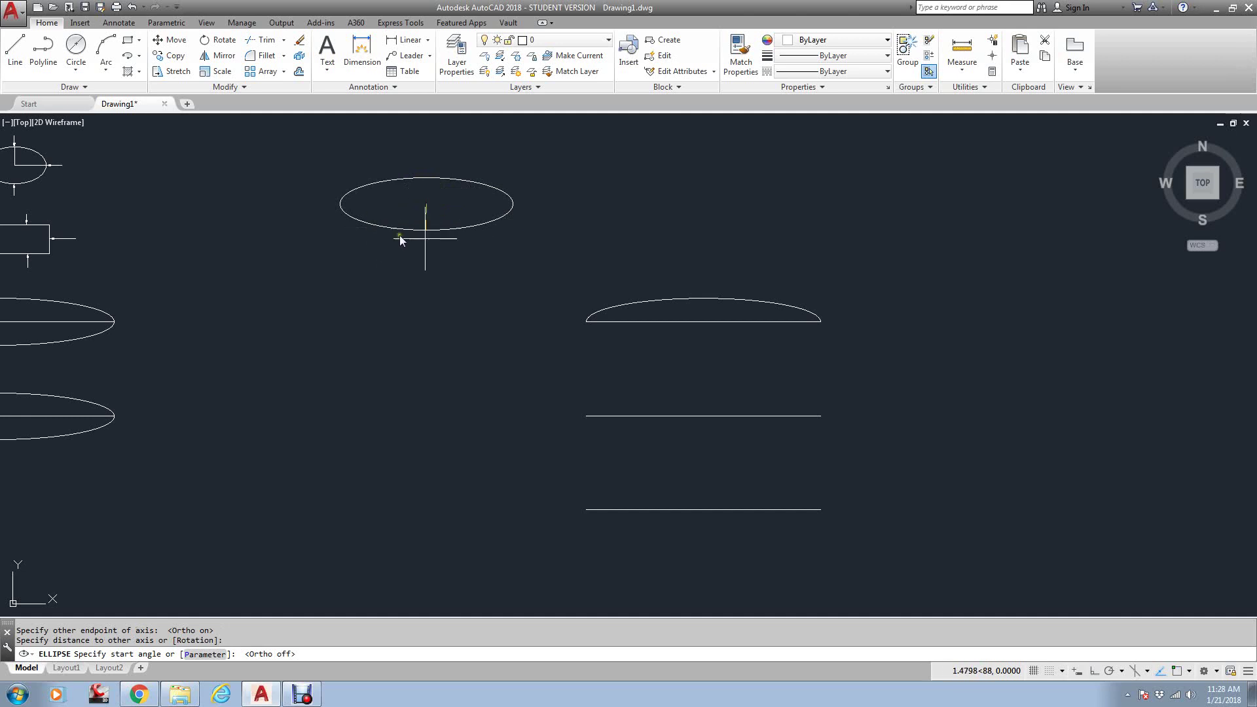
{"action": "left_click", "coordinate": [465, 241]}
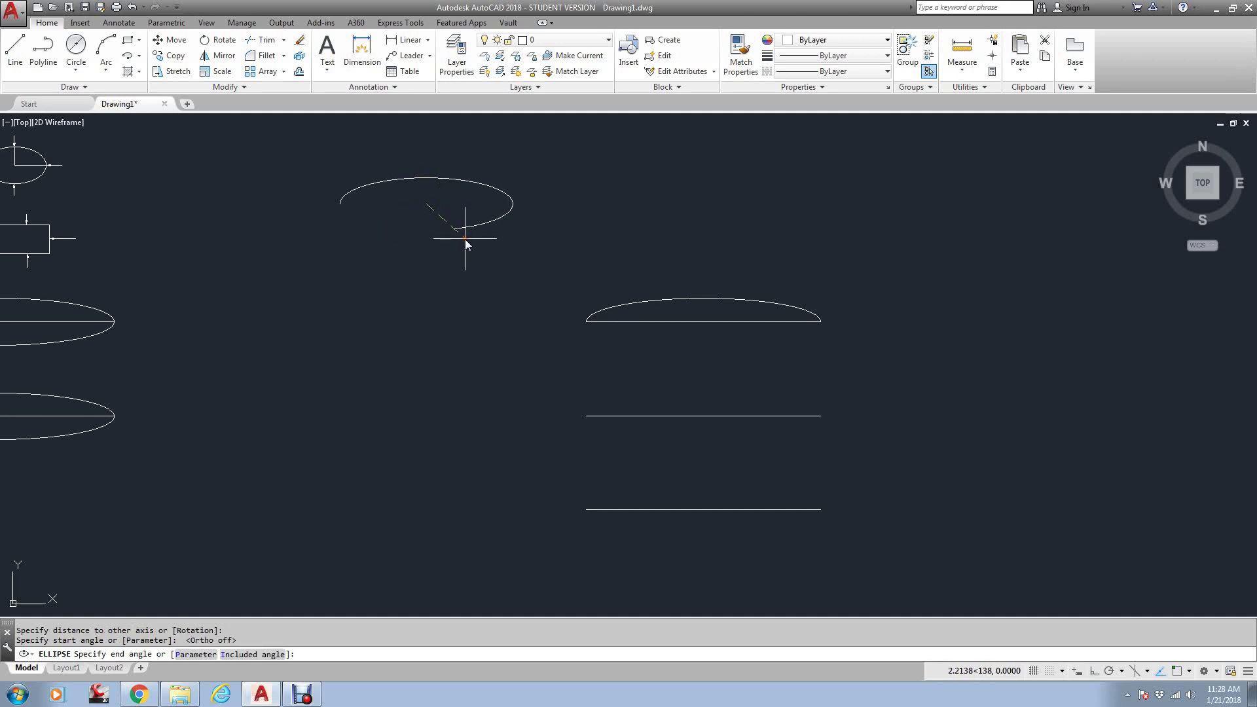
{"action": "left_click", "coordinate": [378, 238]}
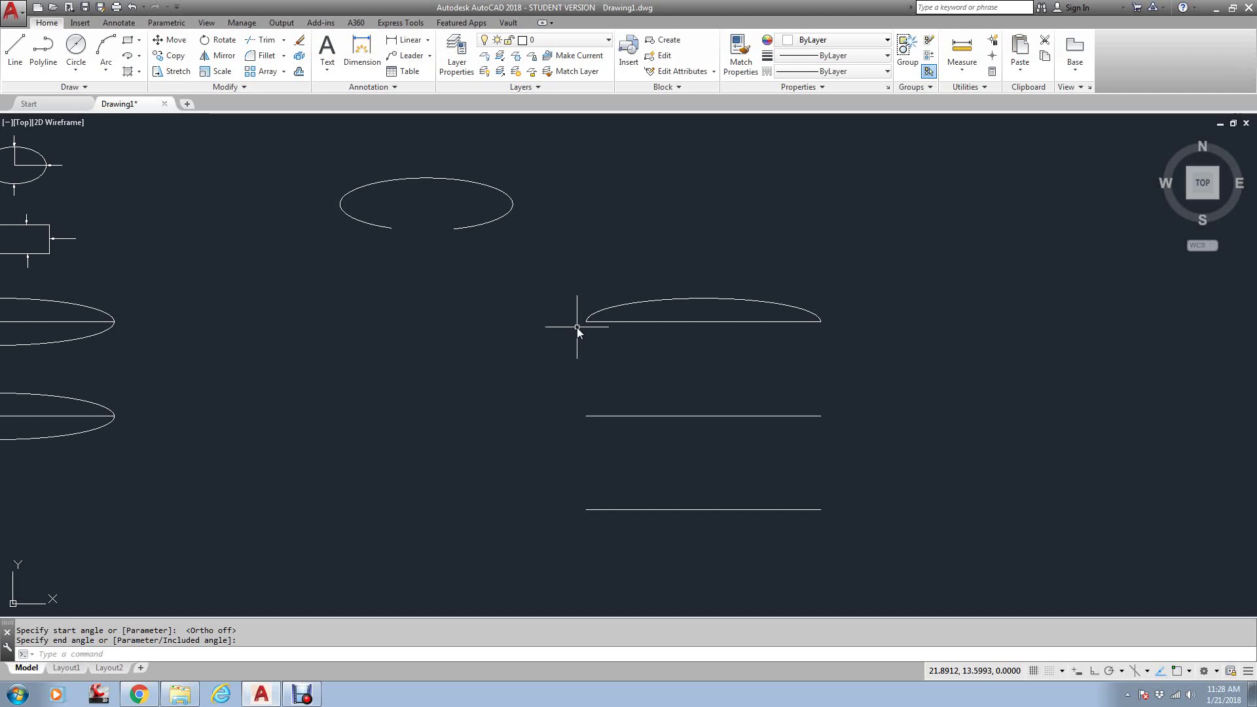
{"action": "scroll", "coordinate": [576, 327], "scroll_direction": "down", "scroll_amount": 1}
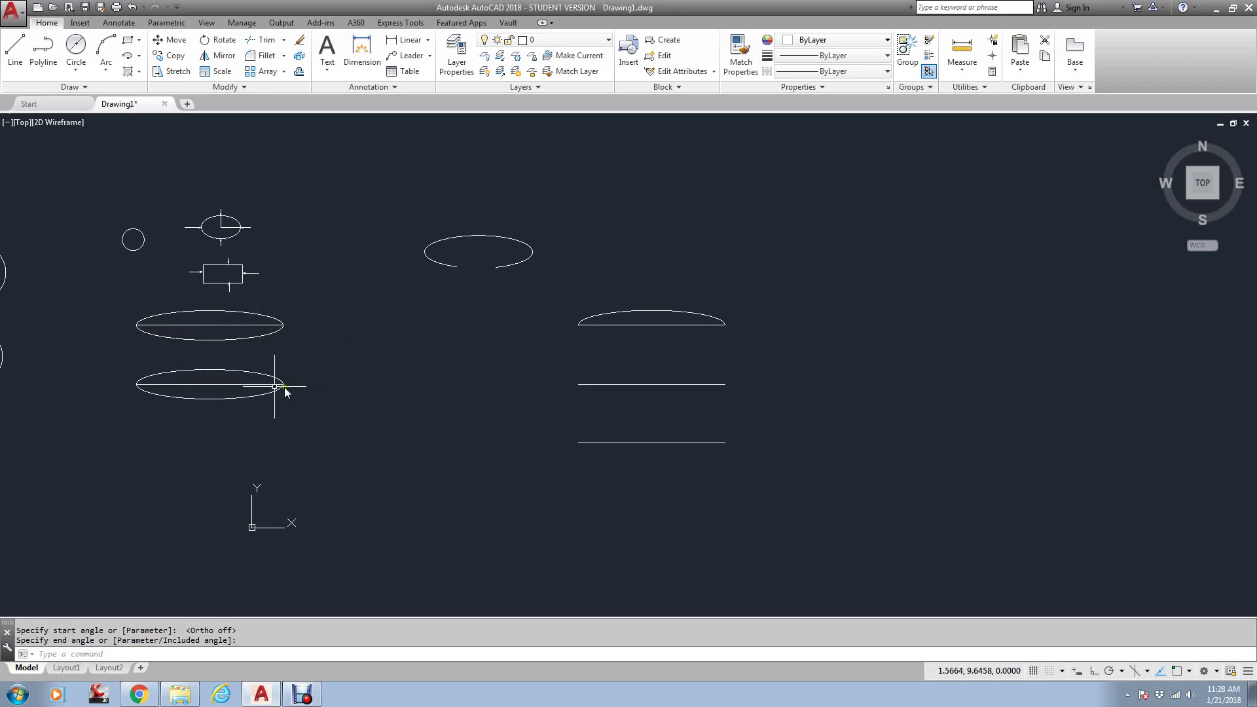
{"action": "middle_click_drag", "start_coordinate": [224, 384], "coordinate": [351, 363]}
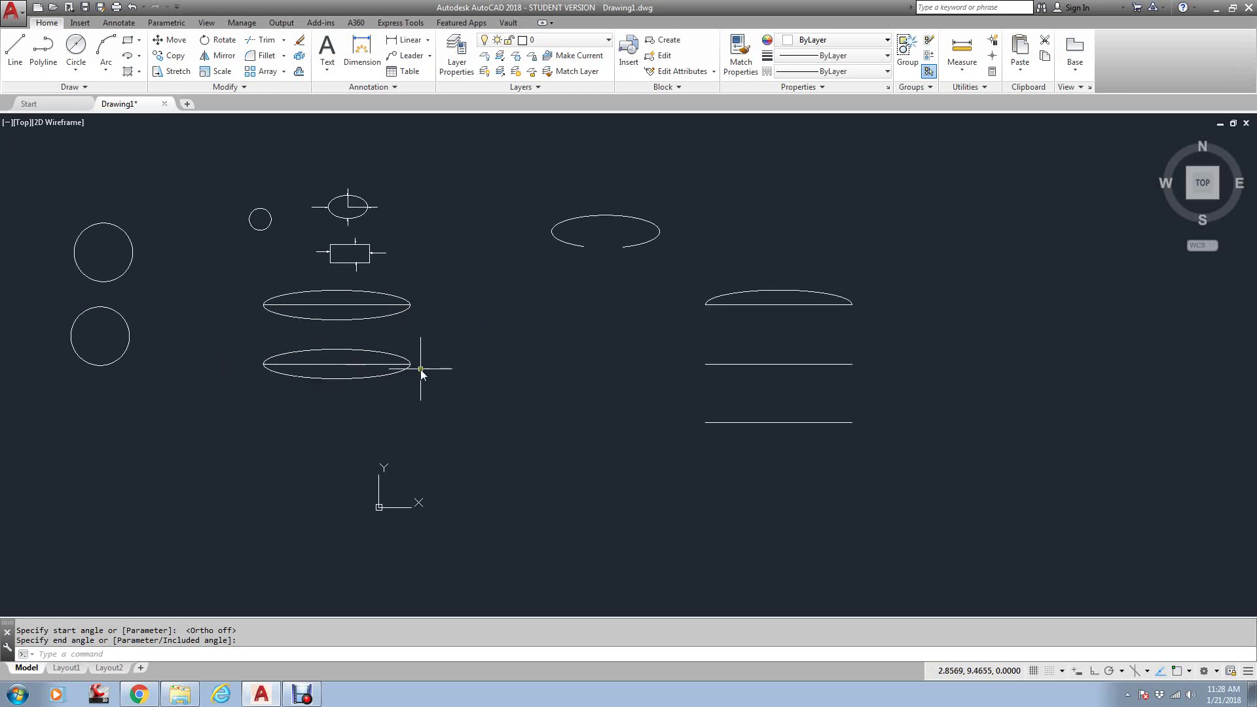
{"action": "scroll", "coordinate": [338, 199], "scroll_direction": "up", "scroll_amount": 4}
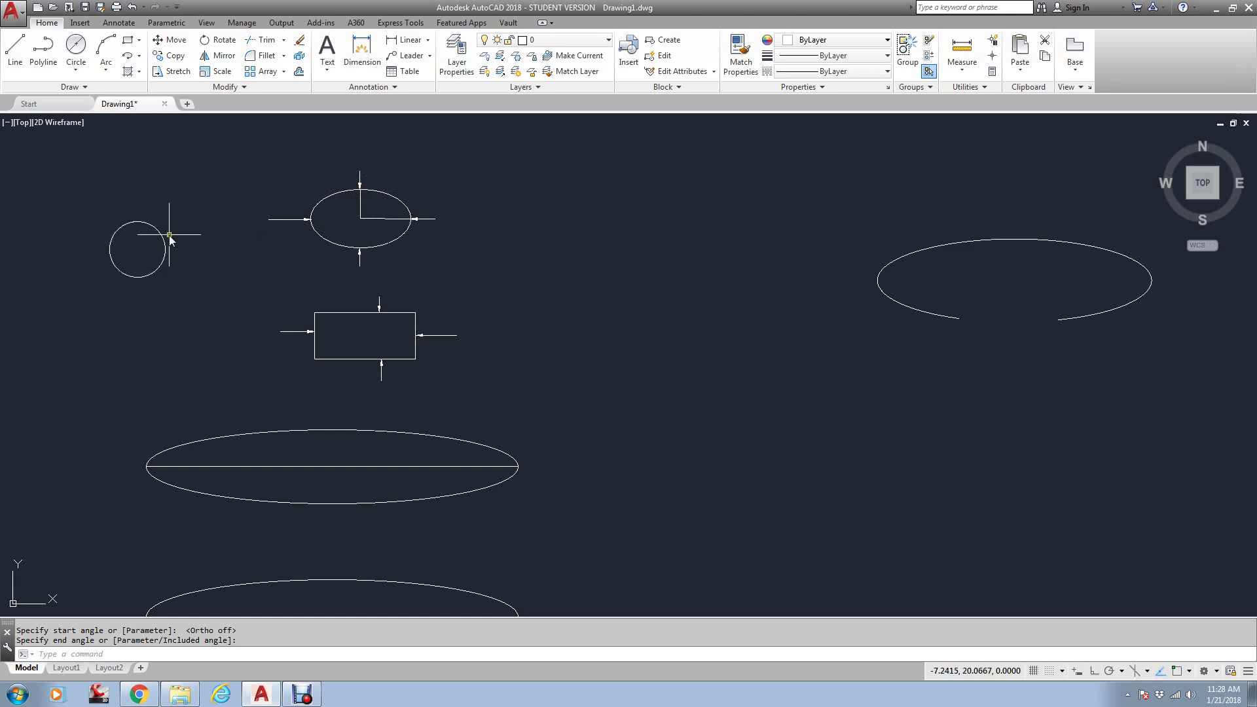
{"action": "scroll", "coordinate": [365, 215], "scroll_direction": "up", "scroll_amount": 2}
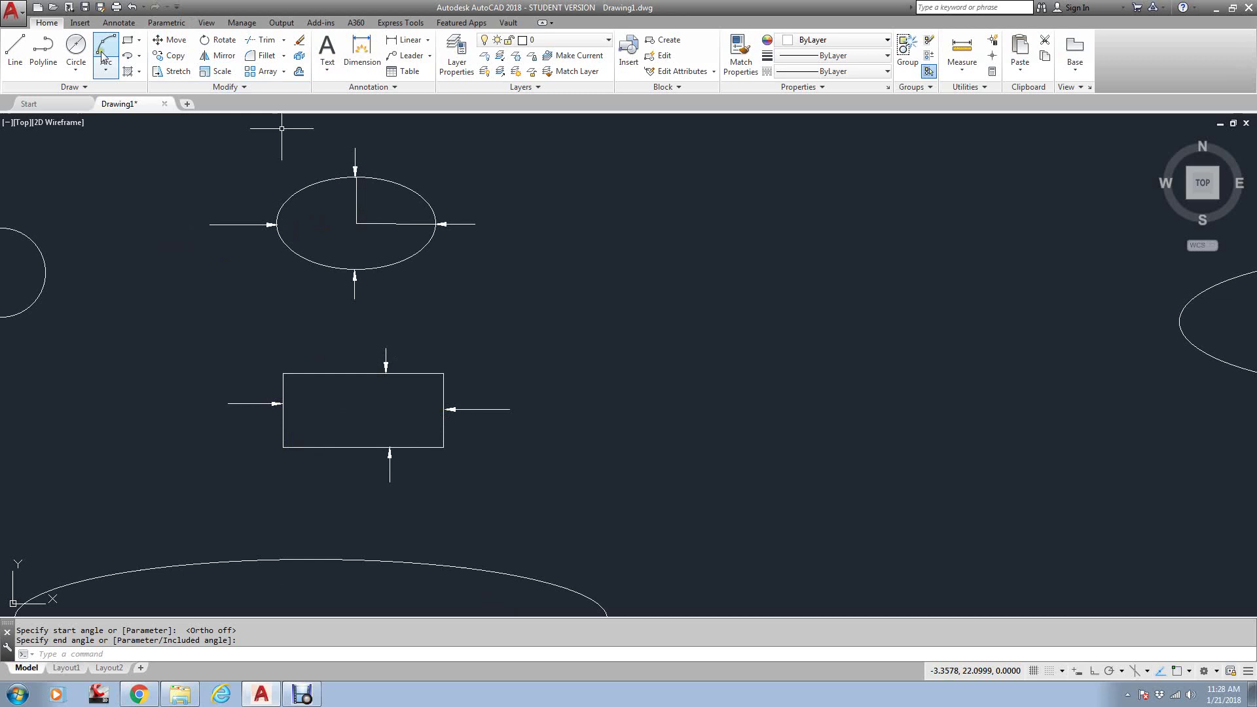
Draw an Axis, End ellipse snapped to both ends of the bottom reference line with other-axis distance 2
{"action": "left_click", "coordinate": [138, 57]}
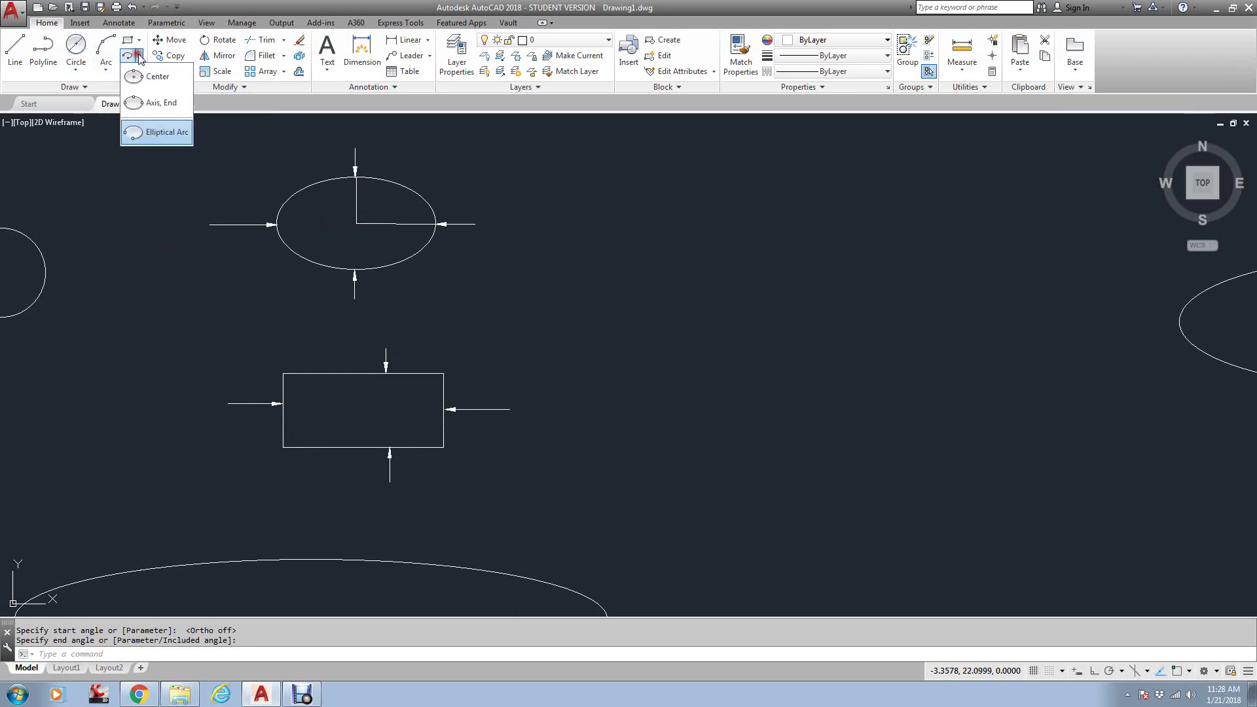
{"action": "left_click", "coordinate": [167, 106]}
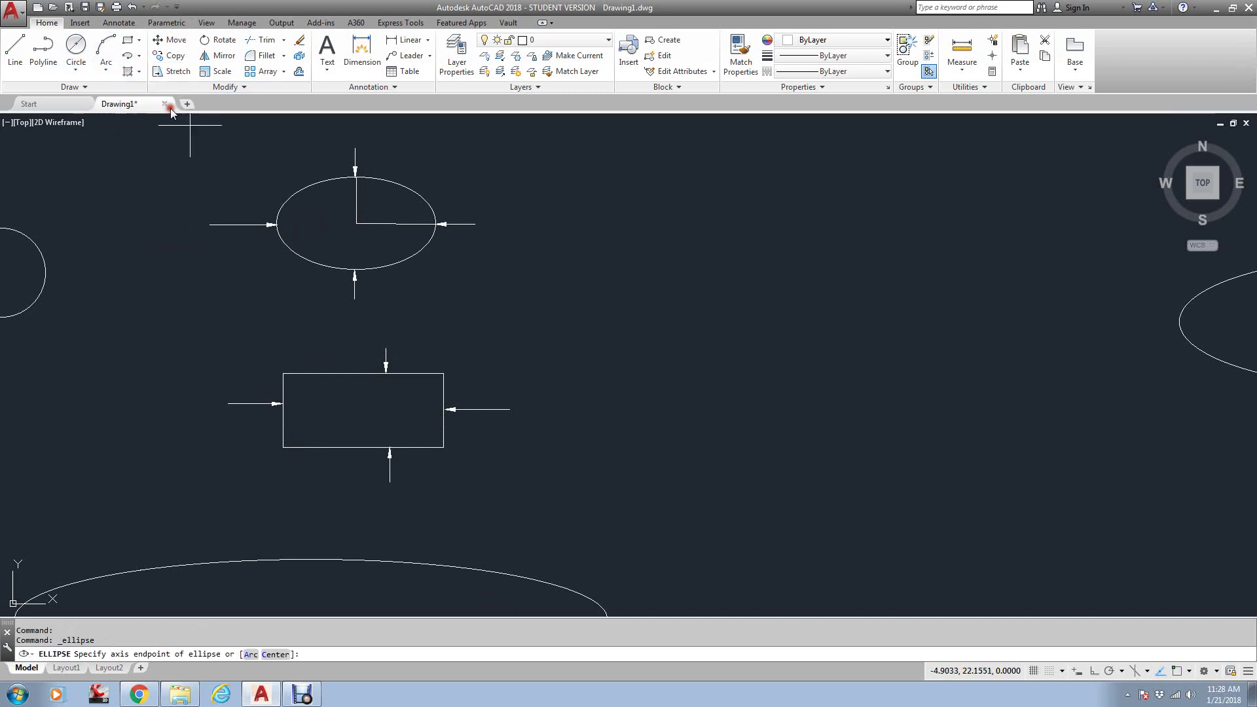
{"action": "scroll", "coordinate": [625, 332], "scroll_direction": "down", "scroll_amount": 5}
{"action": "middle_click_drag", "start_coordinate": [867, 466], "coordinate": [640, 457]}
{"action": "left_click", "coordinate": [634, 453]}
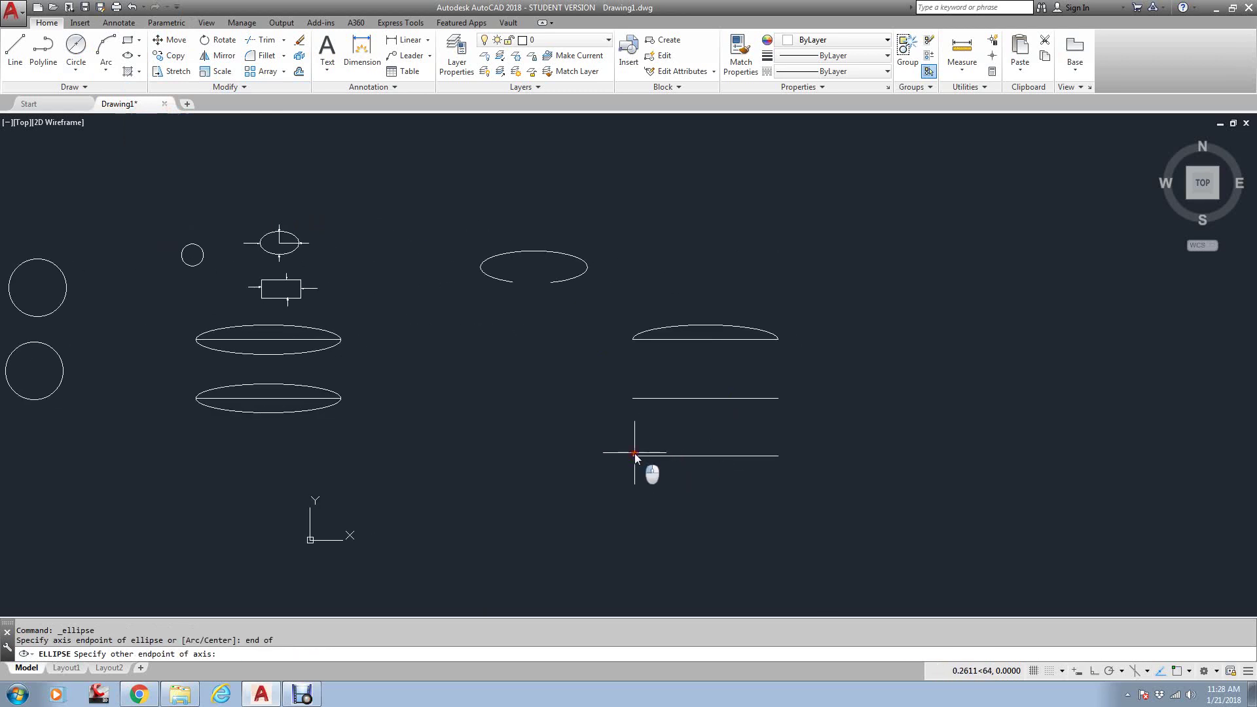
{"action": "type", "text": "end"}
{"action": "key", "text": "Return"}
{"action": "left_click", "coordinate": [772, 456]}
{"action": "scroll", "coordinate": [705, 450], "scroll_direction": "up", "scroll_amount": 4}
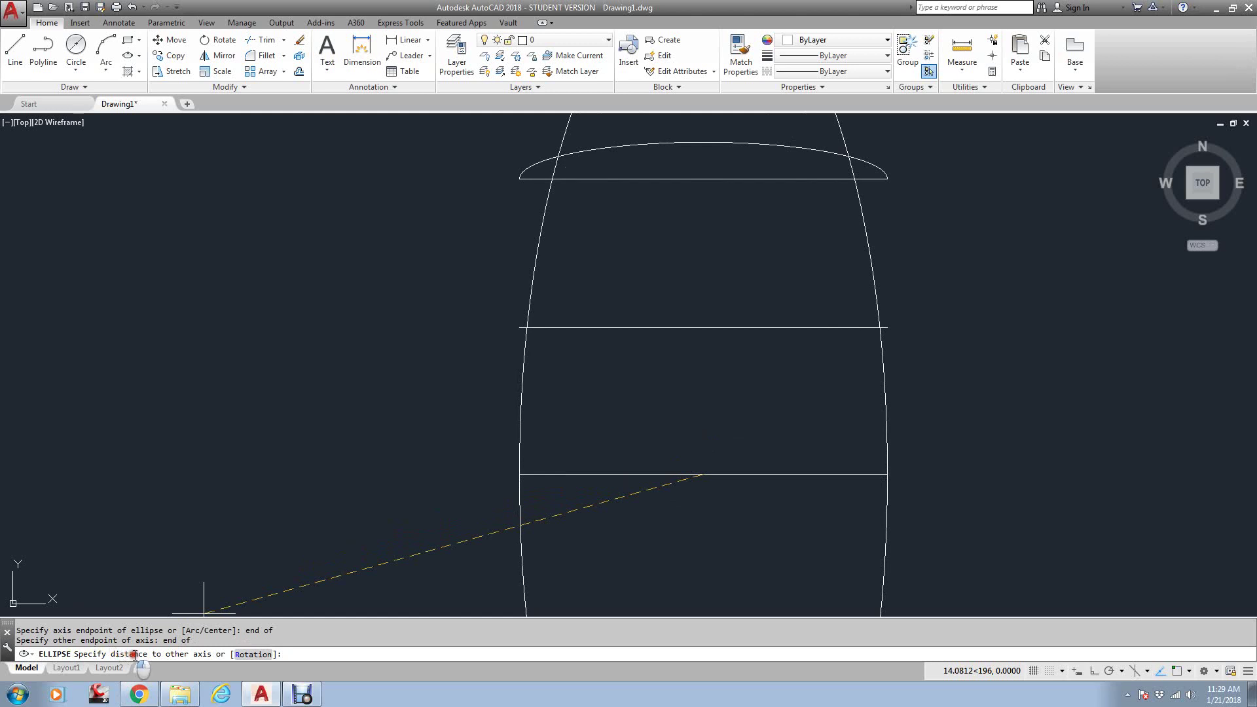
{"action": "left_click", "coordinate": [216, 658]}
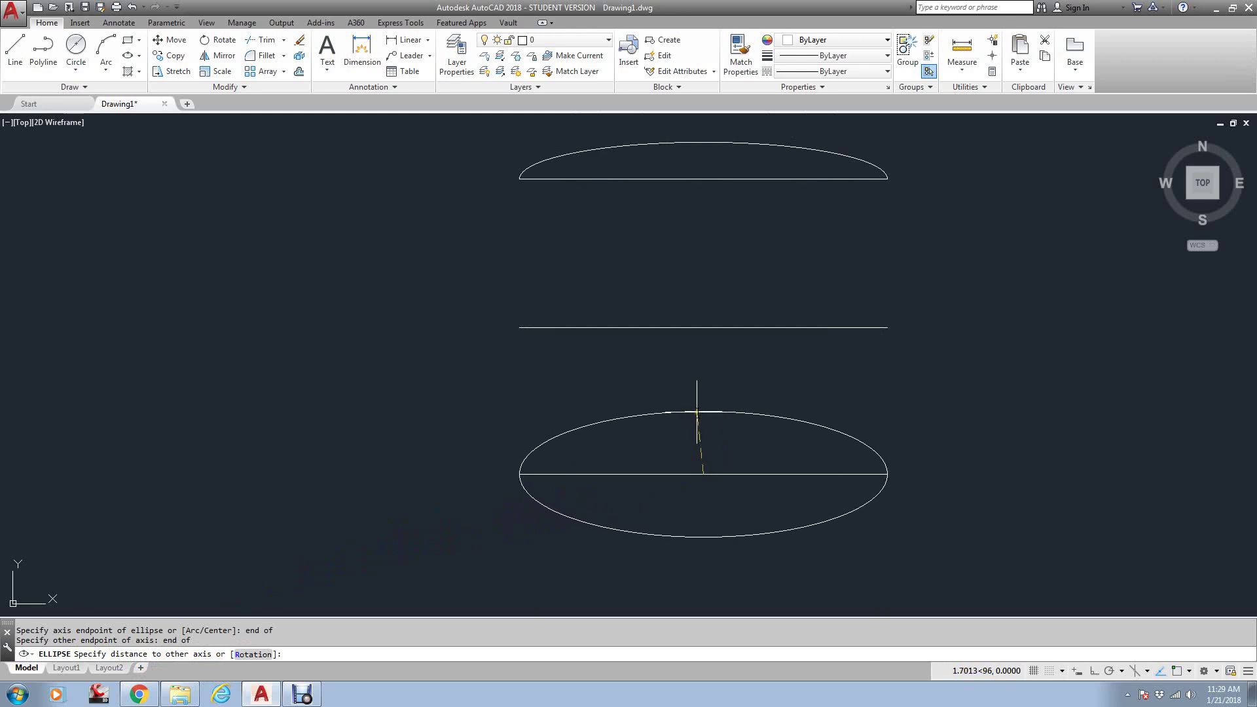
{"action": "key", "text": "Return"}
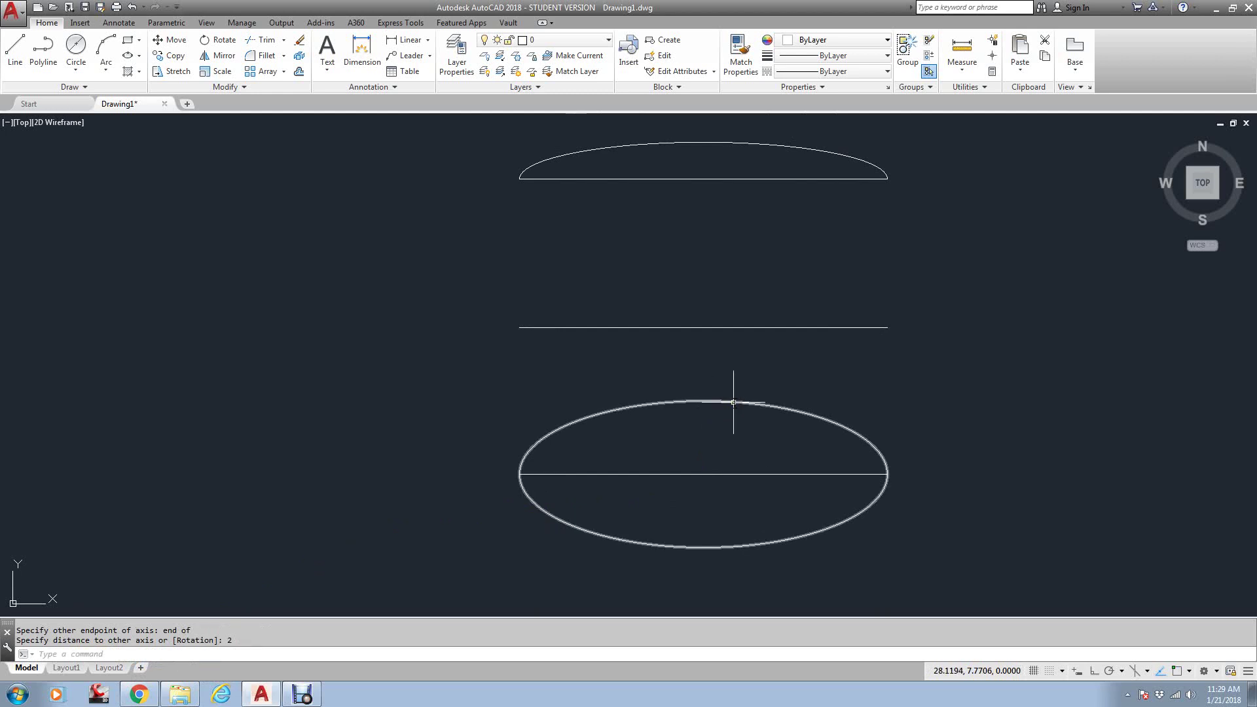